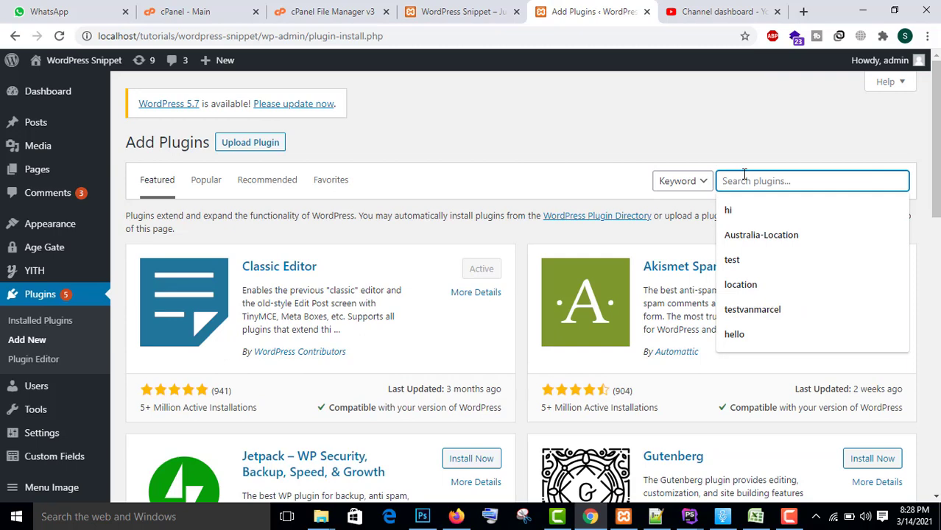
Search the plugin directory for "Twenty20", then install and activate Twenty20 Image Before-After
{"action": "type", "text": "Twenty20"}
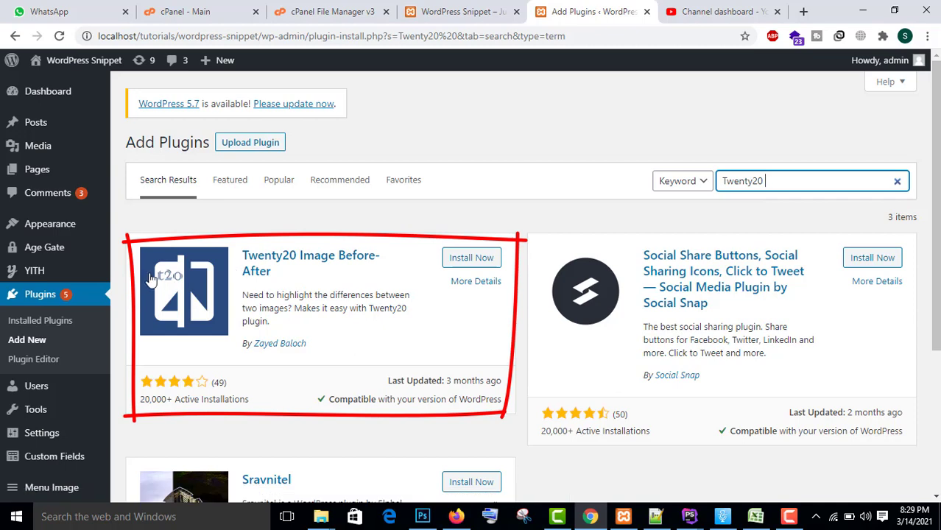
{"action": "left_click", "coordinate": [458, 262]}
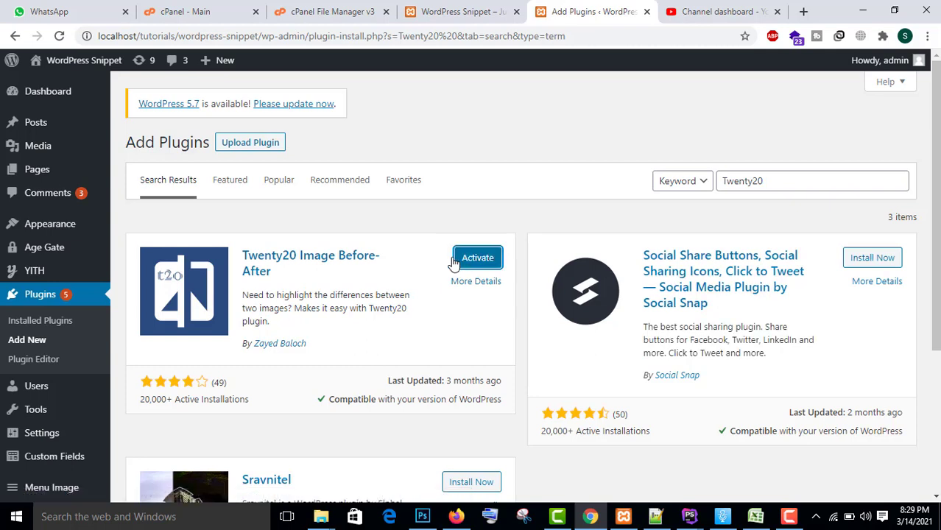
{"action": "left_click", "coordinate": [501, 260]}
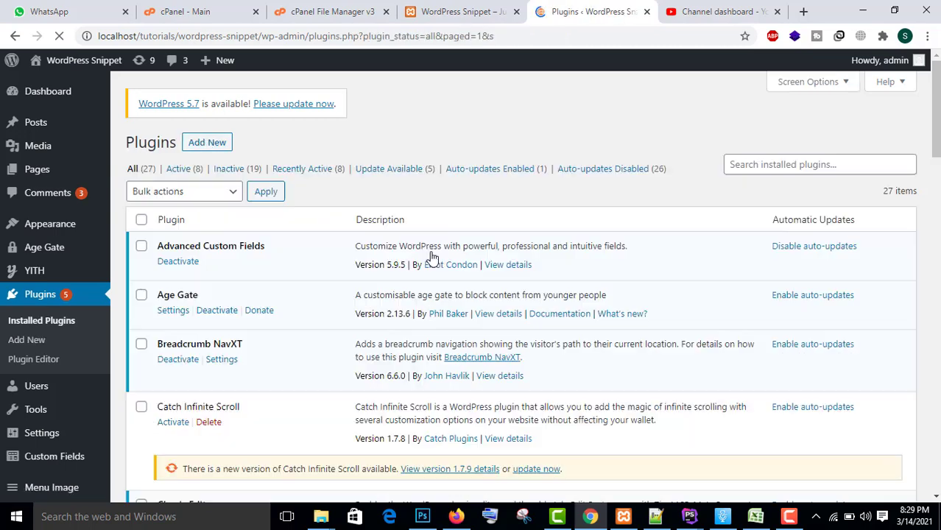
Open Post 1 from the posts list for editing
{"action": "mouse_move", "coordinate": [36, 179]}
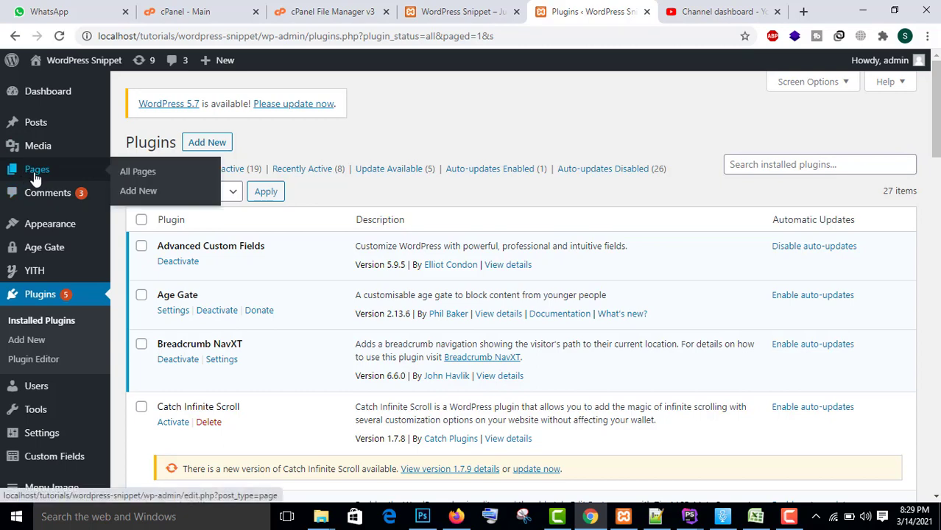
{"action": "left_click", "coordinate": [39, 129]}
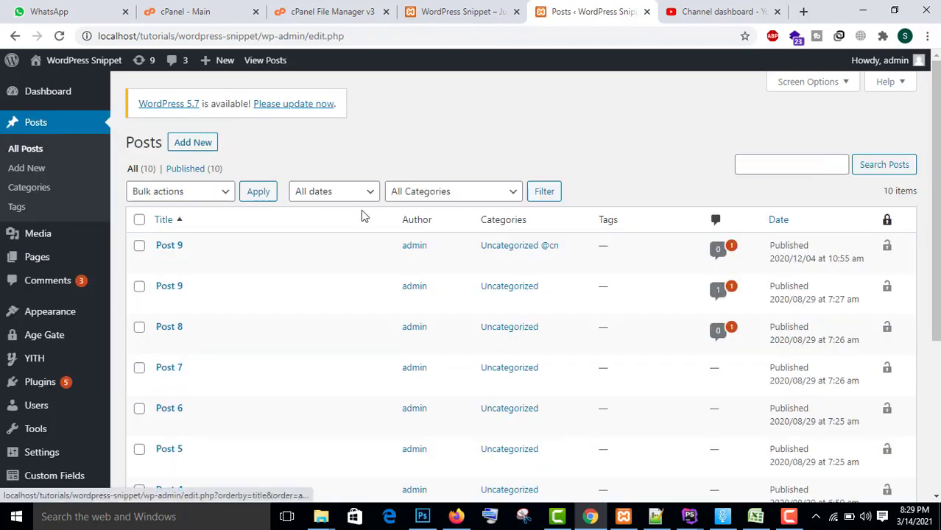
{"action": "scroll", "coordinate": [320, 235], "scroll_direction": "down", "scroll_amount": 3}
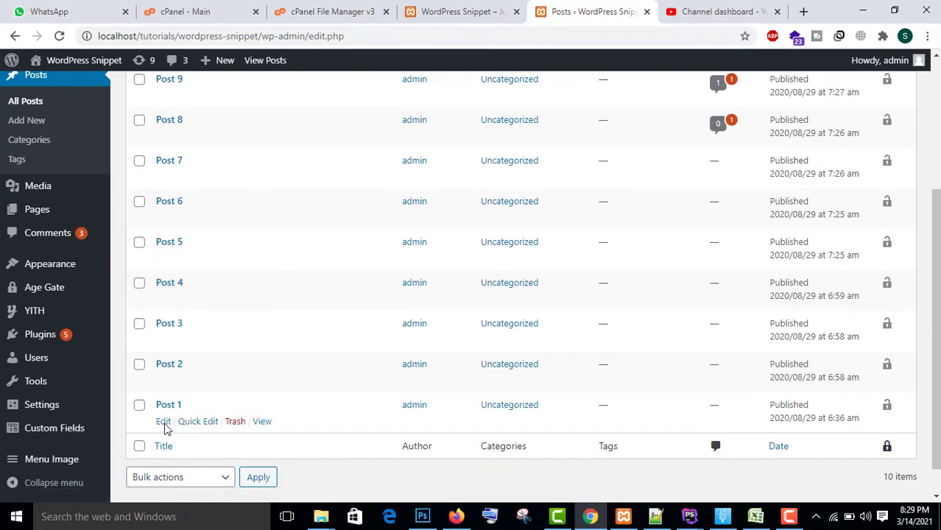
{"action": "left_click", "coordinate": [163, 424]}
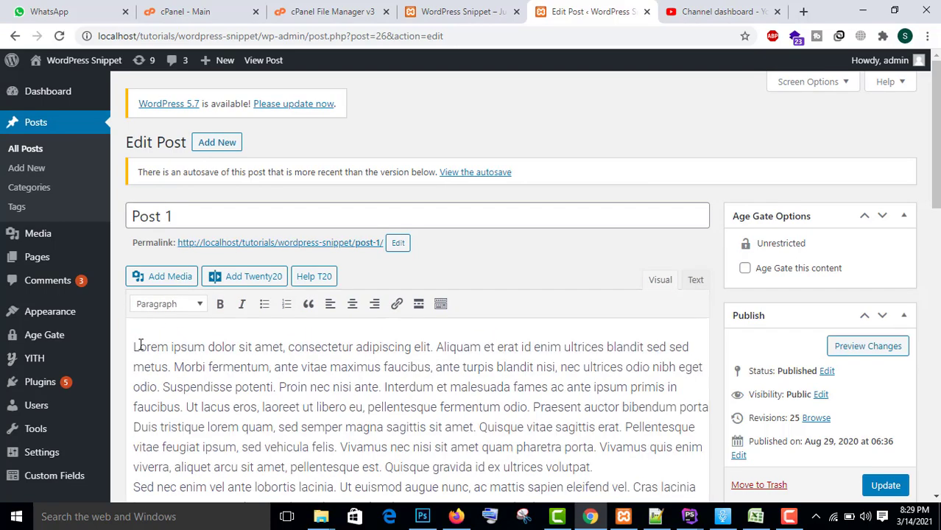
Add an empty paragraph after the last sentence of the Post 1 text
{"action": "scroll", "coordinate": [140, 345], "scroll_direction": "down", "scroll_amount": 10}
{"action": "scroll", "coordinate": [140, 345], "scroll_direction": "up", "scroll_amount": 10}
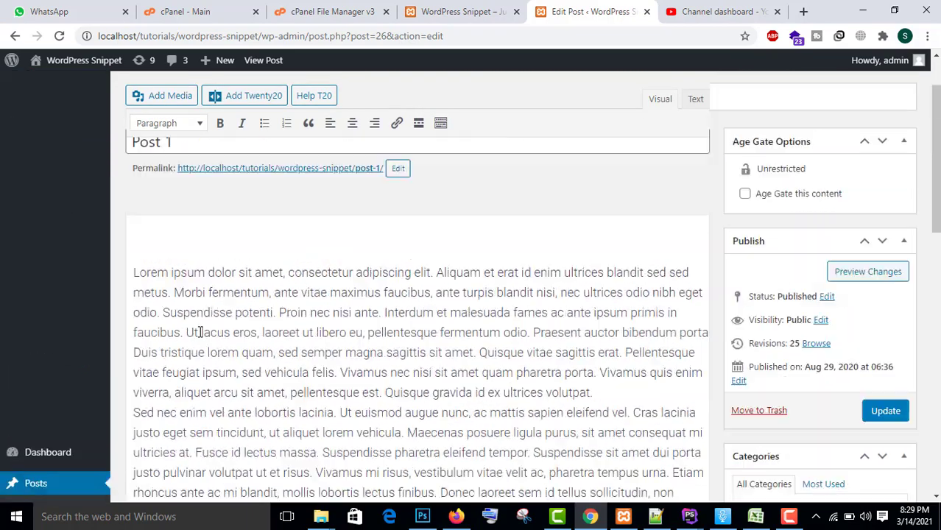
{"action": "scroll", "coordinate": [244, 325], "scroll_direction": "down", "scroll_amount": 15}
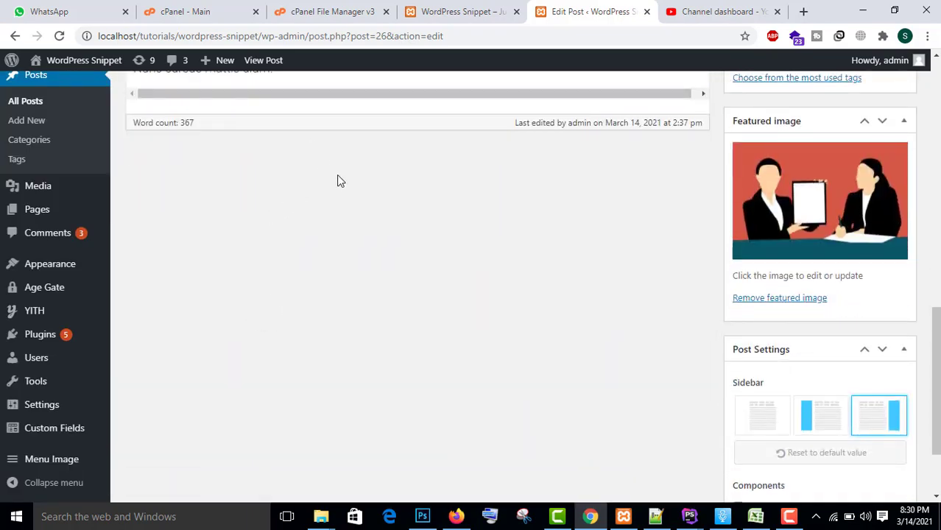
{"action": "scroll", "coordinate": [306, 218], "scroll_direction": "up", "scroll_amount": 2}
{"action": "left_click", "coordinate": [304, 213]}
{"action": "key", "text": "Return"}
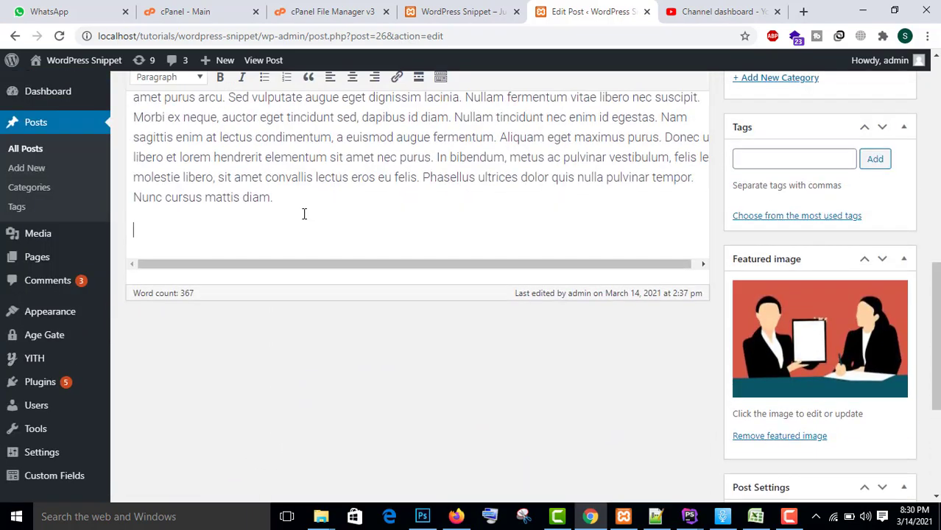
Review the Twenty20 help for the example shortcode and its parameters, and close it
{"action": "scroll", "coordinate": [304, 213], "scroll_direction": "up", "scroll_amount": 2}
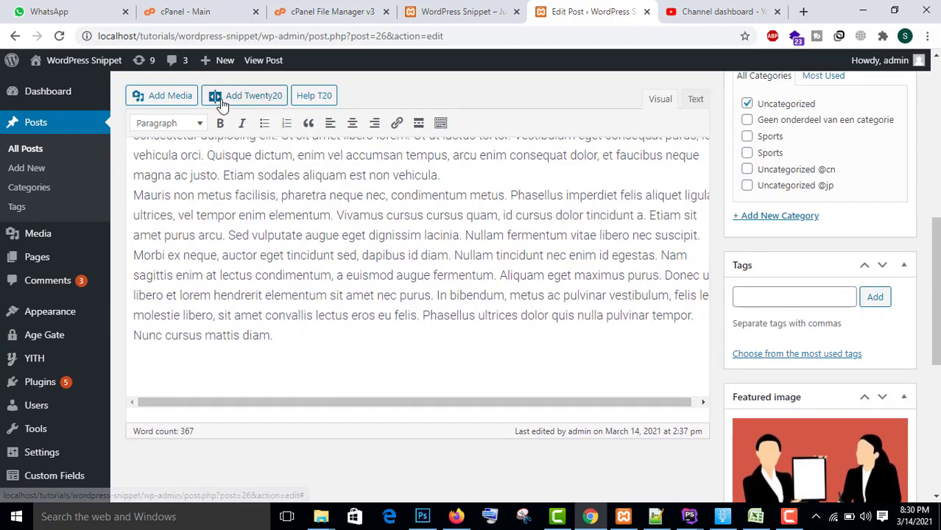
{"action": "left_click", "coordinate": [312, 103]}
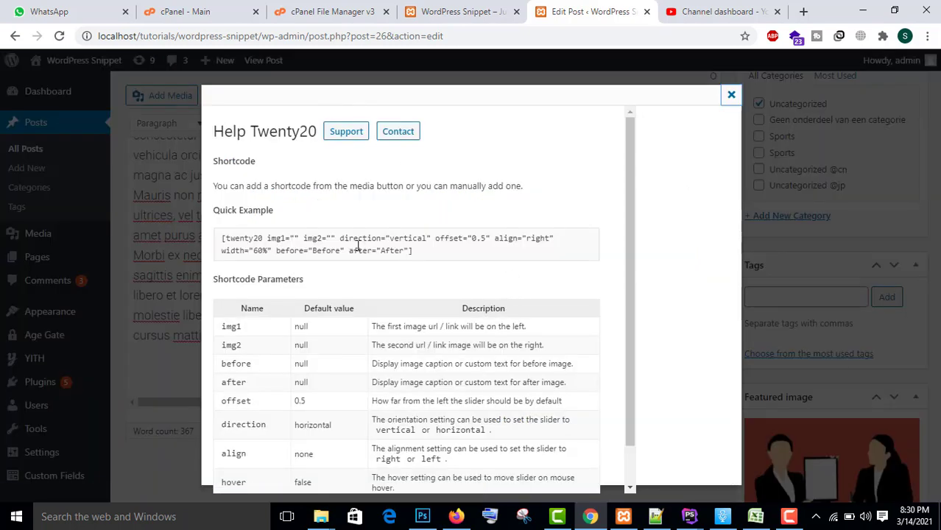
{"action": "scroll", "coordinate": [264, 257], "scroll_direction": "down", "scroll_amount": 1}
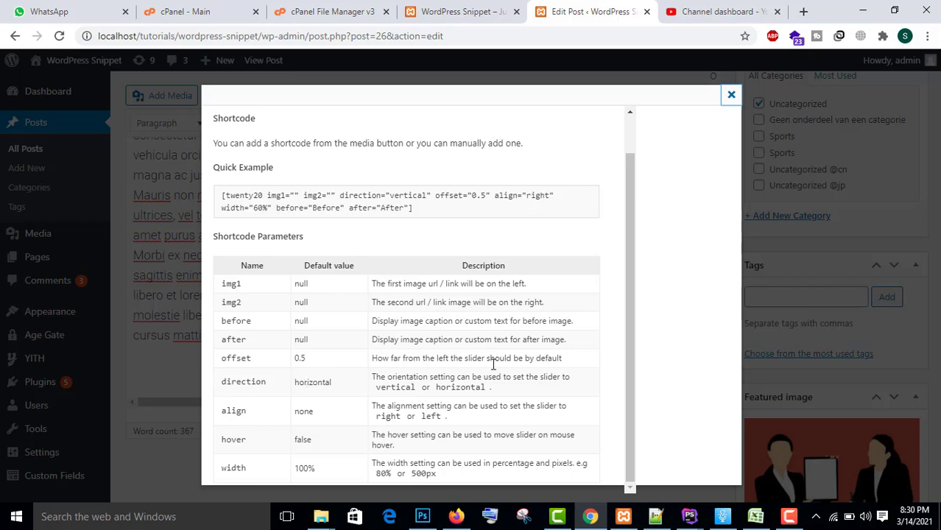
{"action": "left_click", "coordinate": [730, 96]}
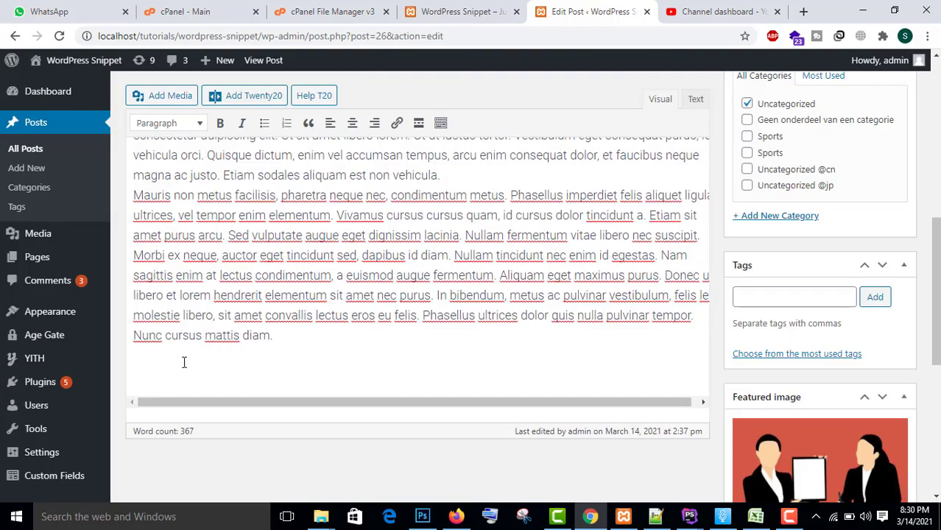
Start adding a Twenty20 slider and upload after.jpg and before.jpg from the "after" folder on the Desktop
{"action": "left_click", "coordinate": [262, 97]}
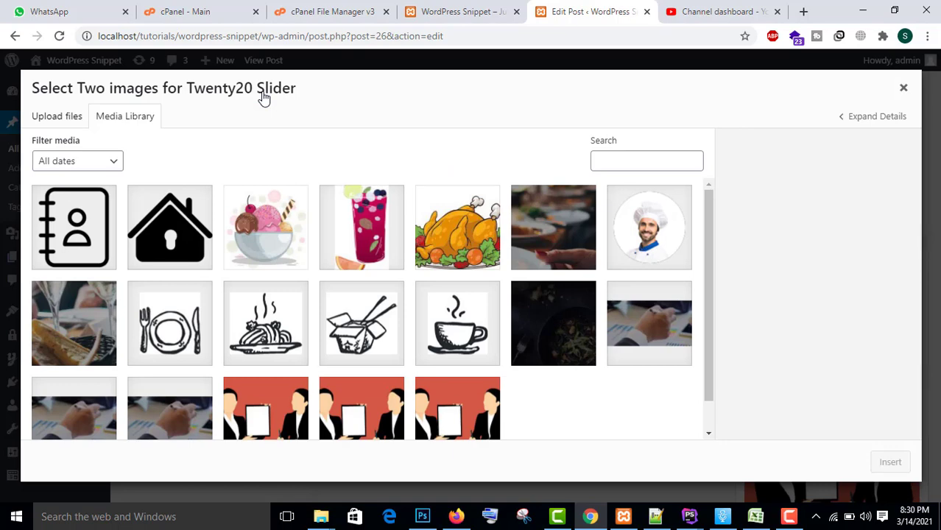
{"action": "left_click", "coordinate": [55, 124]}
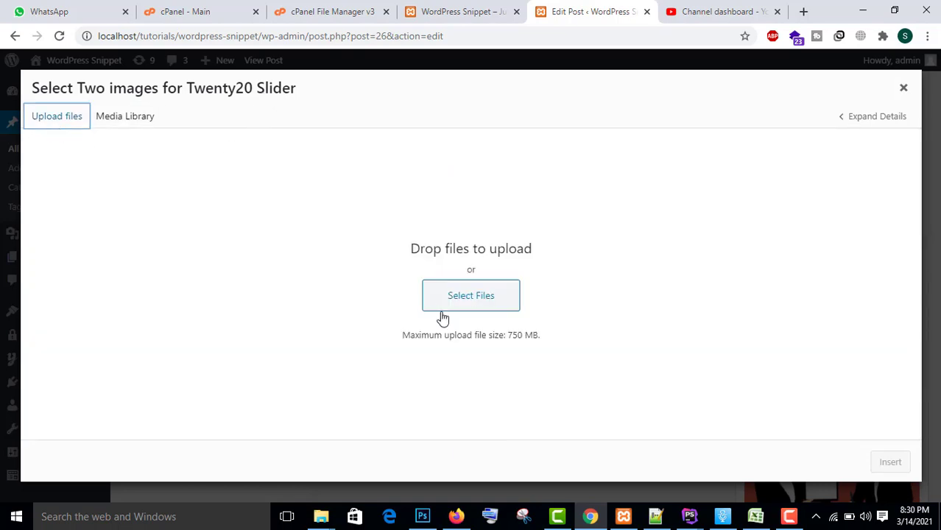
{"action": "left_click", "coordinate": [491, 309]}
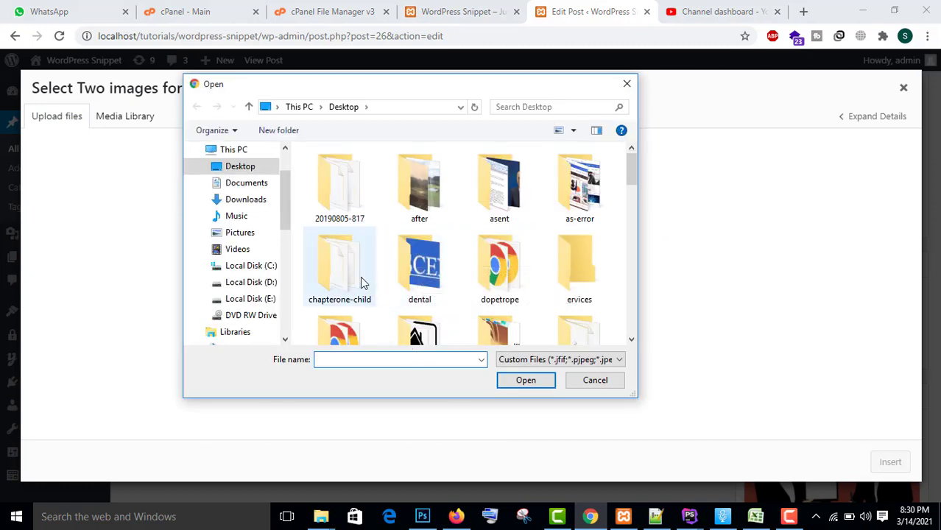
{"action": "left_click", "coordinate": [240, 169]}
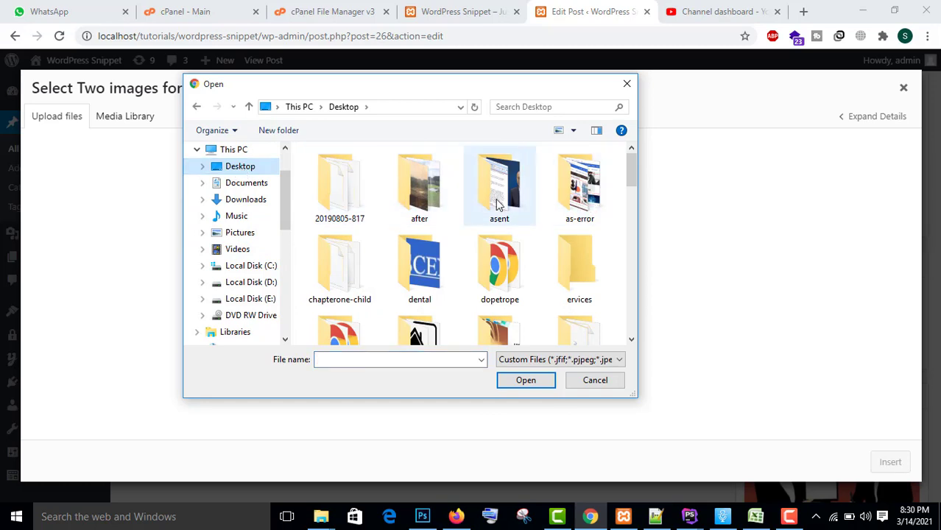
{"action": "double_click", "coordinate": [408, 203]}
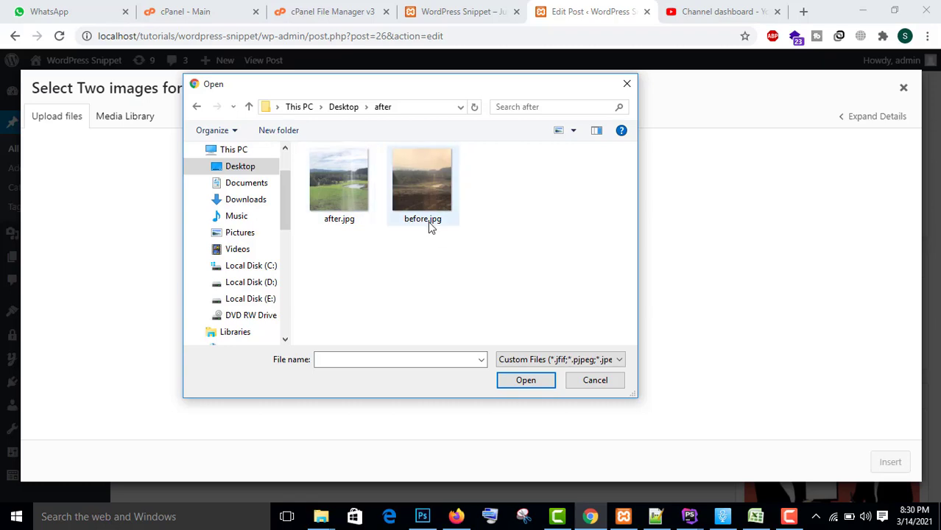
{"action": "left_click_drag", "start_coordinate": [535, 250], "coordinate": [348, 228]}
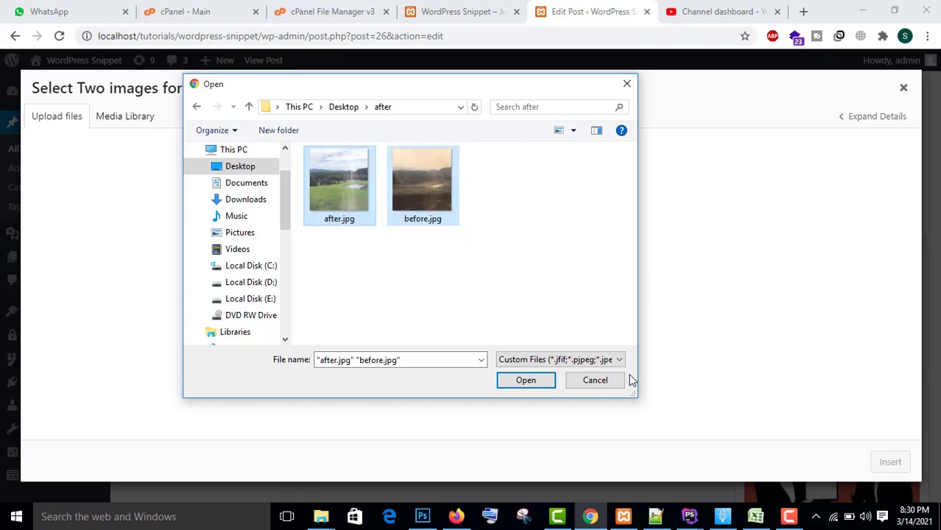
{"action": "left_click", "coordinate": [541, 384]}
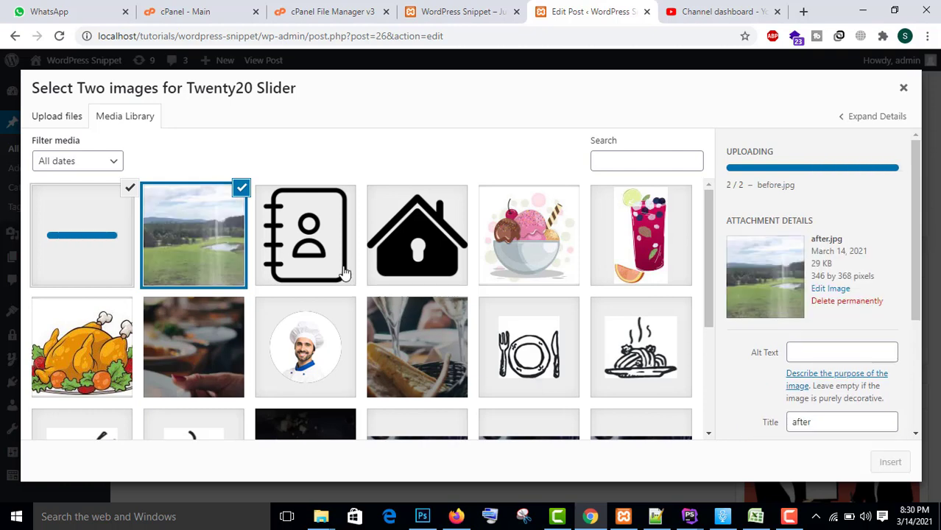
Reduce the slider's image selection to before.jpg only, leaving out after.jpg and contact-book.png
{"action": "left_click", "coordinate": [318, 258]}
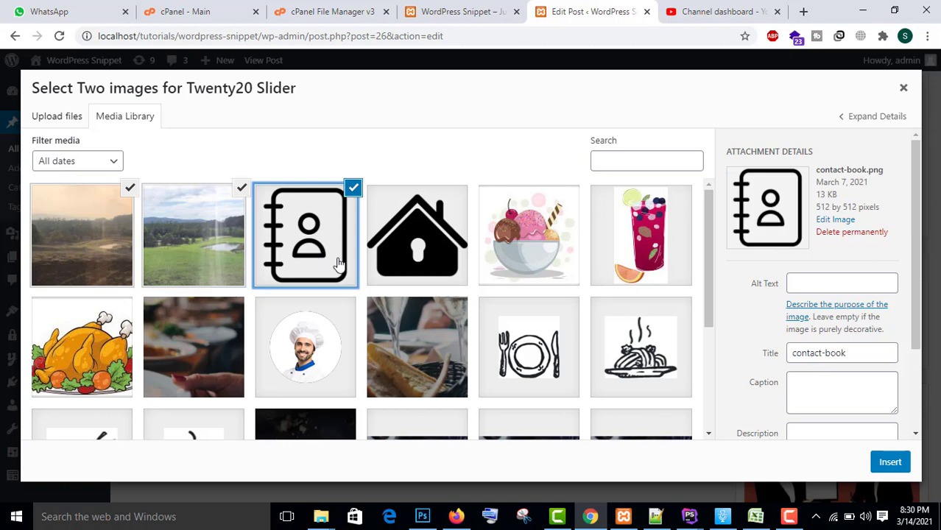
{"action": "left_click", "coordinate": [240, 189]}
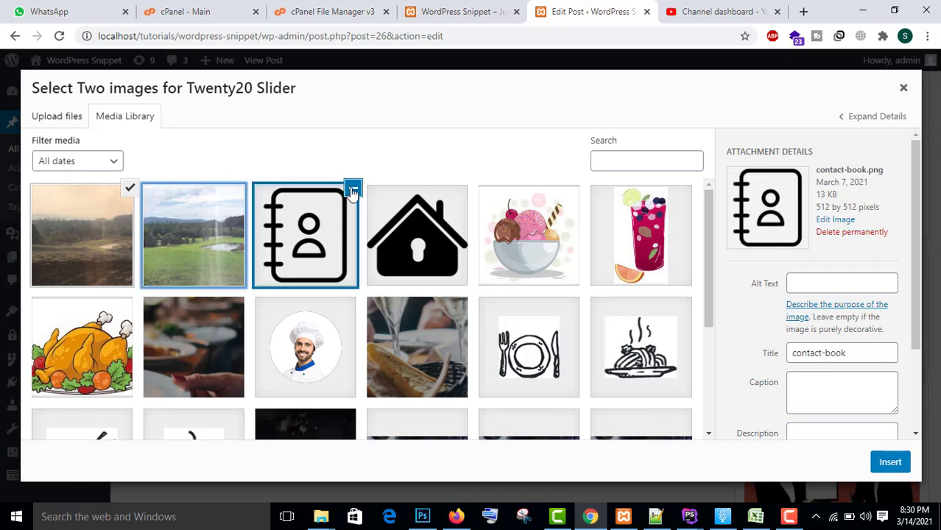
{"action": "left_click", "coordinate": [103, 202]}
{"action": "left_click", "coordinate": [127, 193]}
{"action": "left_click", "coordinate": [95, 223]}
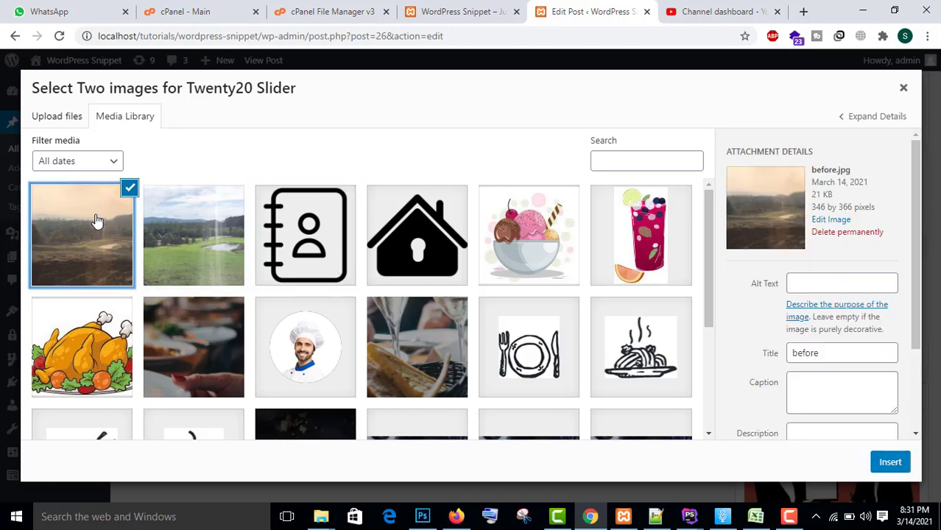
Set the alt text of before.jpg to "Before", and add after.jpg to the selection with the alt text "After"
{"action": "left_click", "coordinate": [816, 288]}
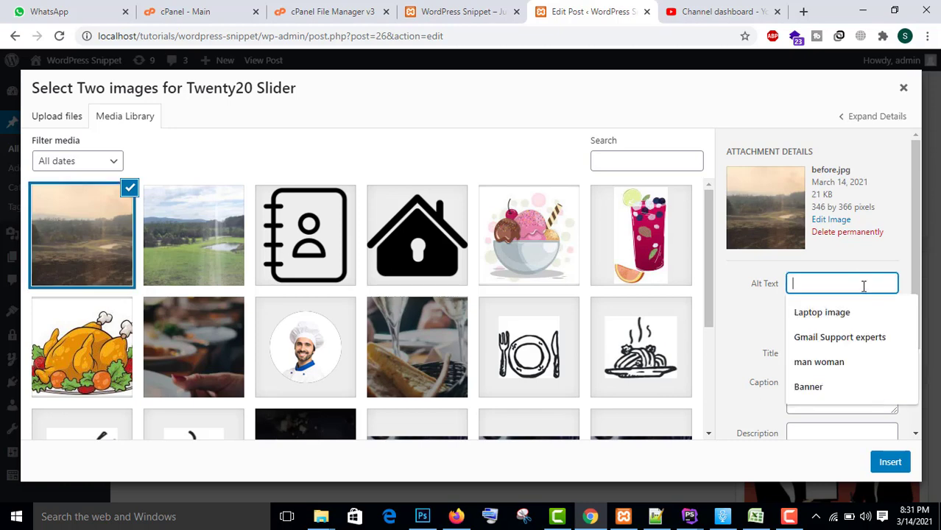
{"action": "type", "text": "B"}
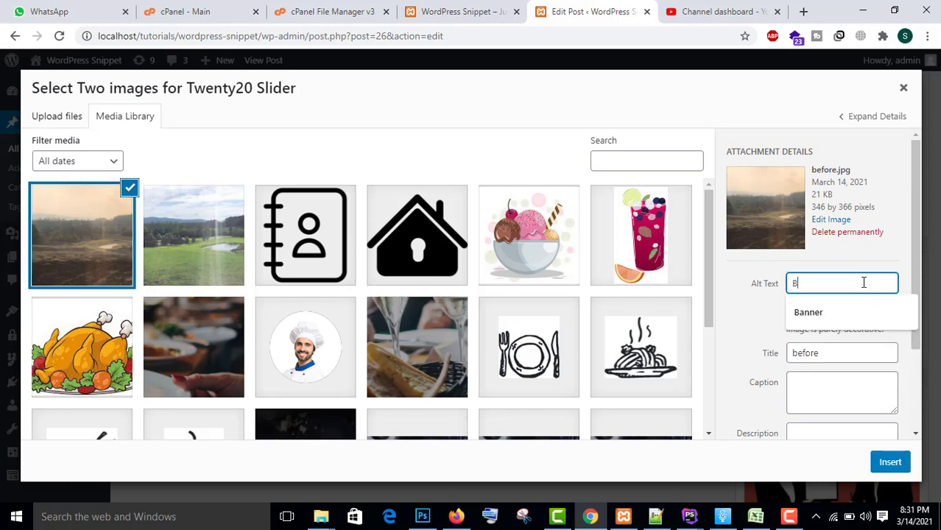
{"action": "type", "text": "efore"}
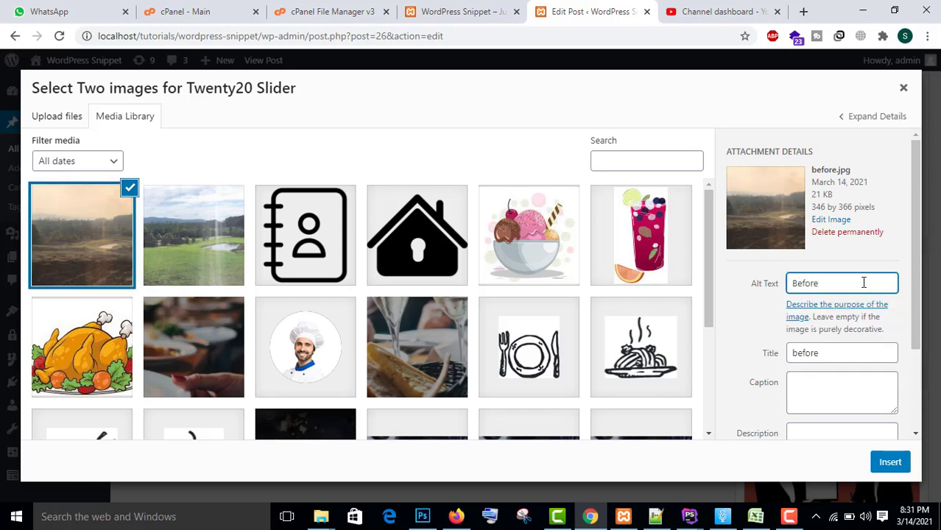
{"action": "left_click", "coordinate": [194, 233]}
{"action": "left_click", "coordinate": [812, 286]}
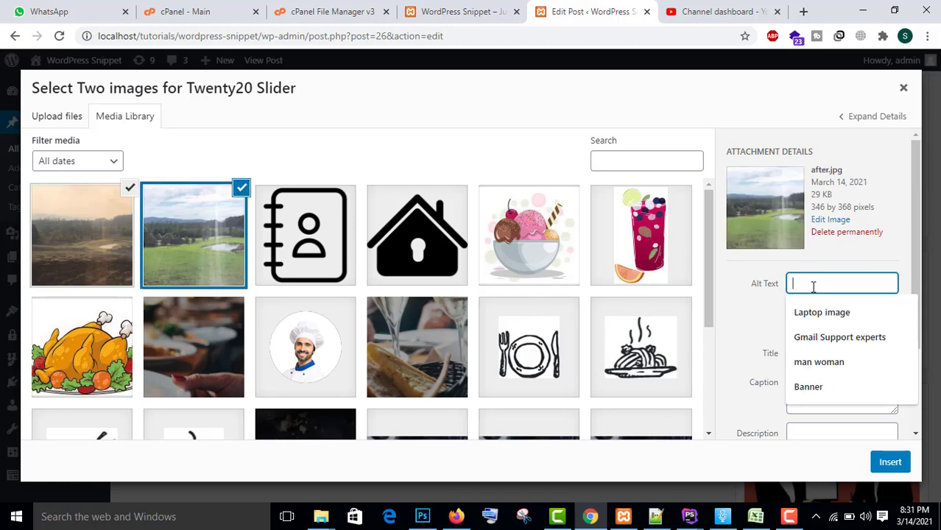
{"action": "type", "text": "After"}
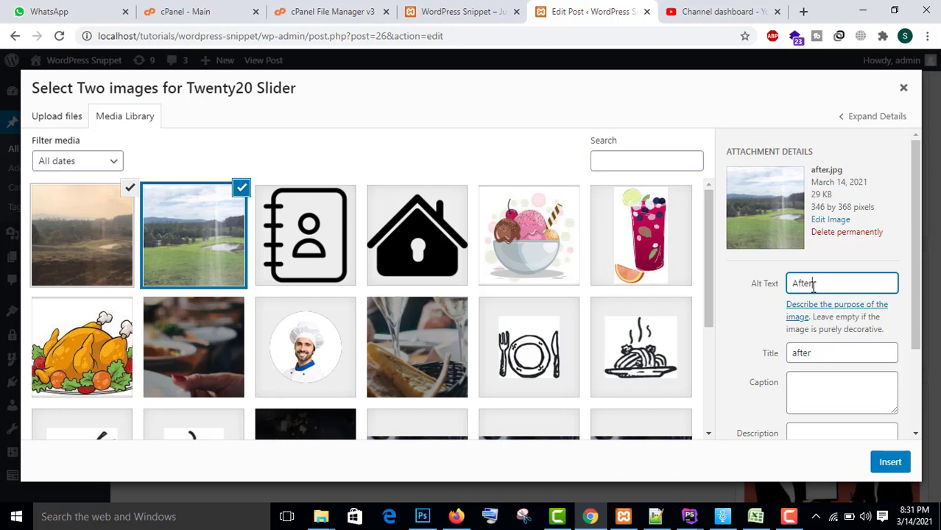
Confirm the two images and insert a Twenty20 shortcode with before text "Before", after text "After" and Horizontal direction
{"action": "left_click", "coordinate": [899, 464]}
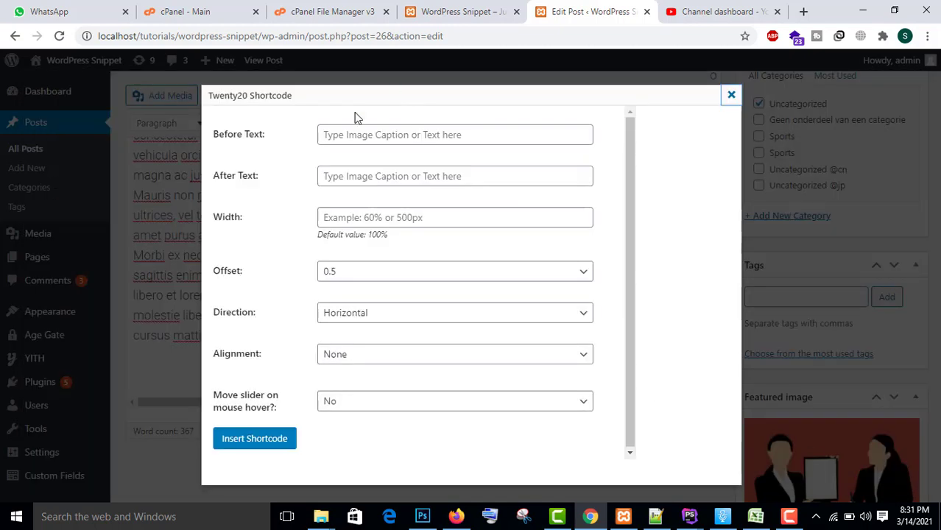
{"action": "left_click", "coordinate": [342, 133]}
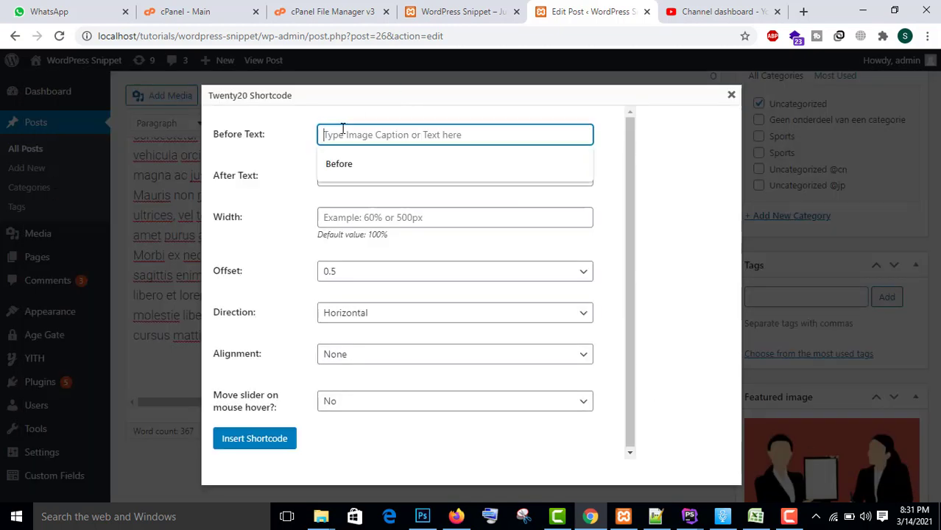
{"action": "left_click", "coordinate": [407, 166]}
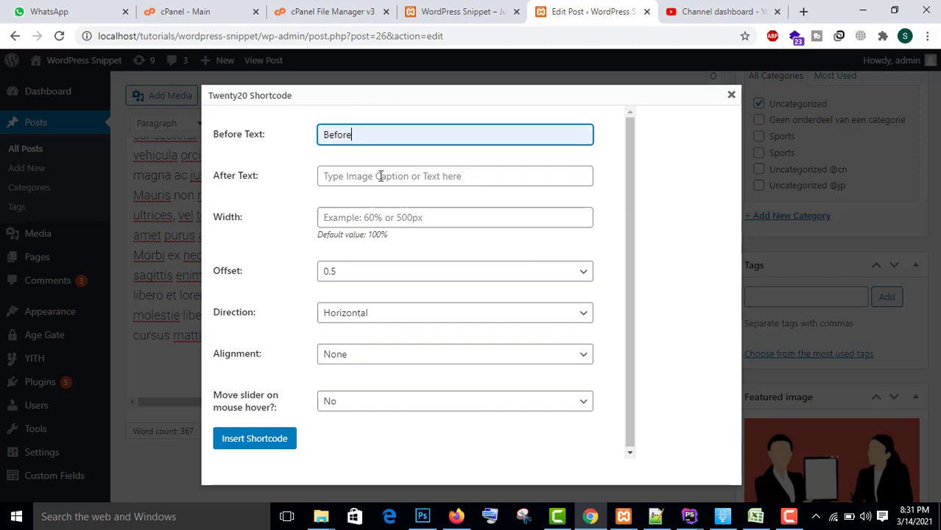
{"action": "left_click", "coordinate": [341, 181]}
{"action": "left_click", "coordinate": [341, 199]}
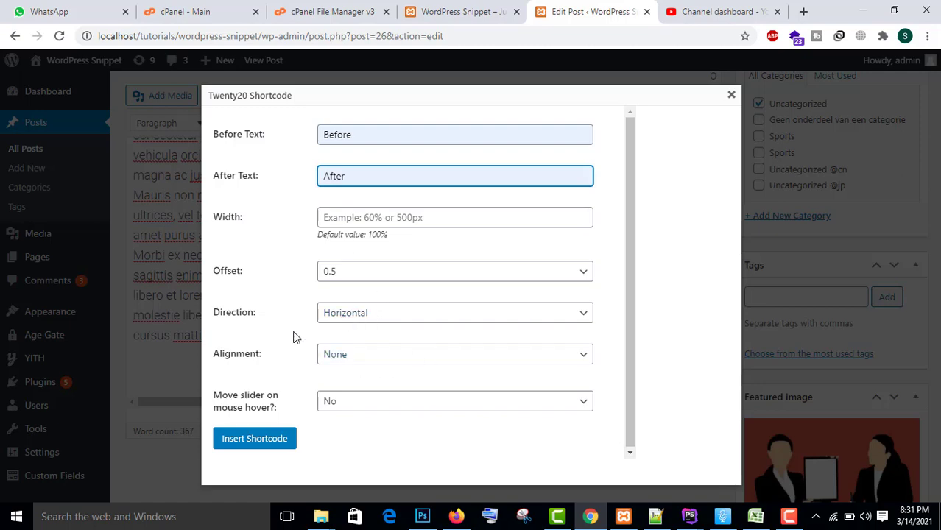
{"action": "left_click", "coordinate": [353, 318]}
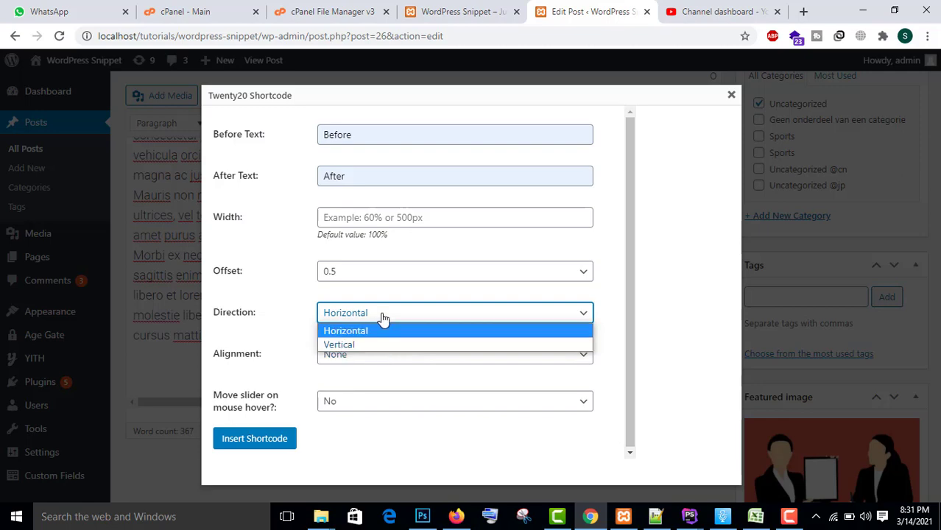
{"action": "left_click", "coordinate": [360, 331]}
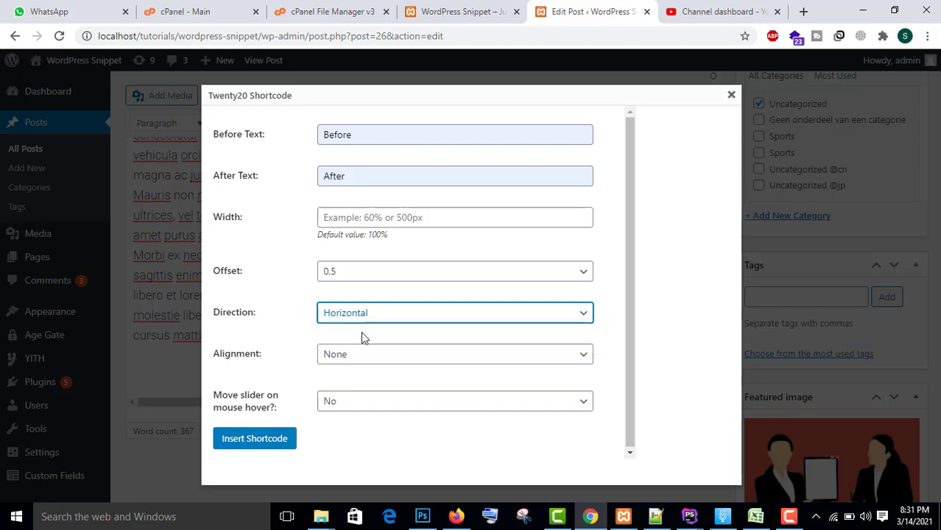
{"action": "left_click", "coordinate": [282, 439]}
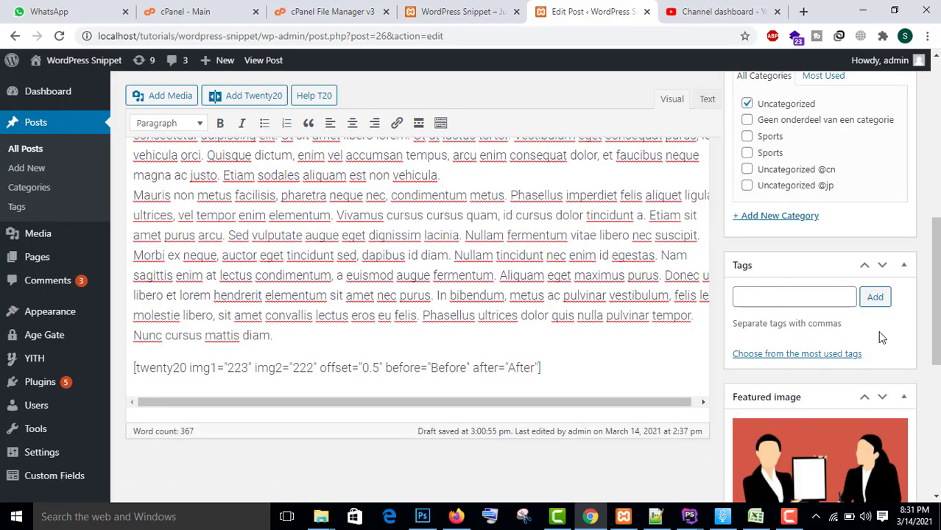
Update Post 1 and open its permalink in a new browser tab
{"action": "scroll", "coordinate": [817, 309], "scroll_direction": "up", "scroll_amount": 10}
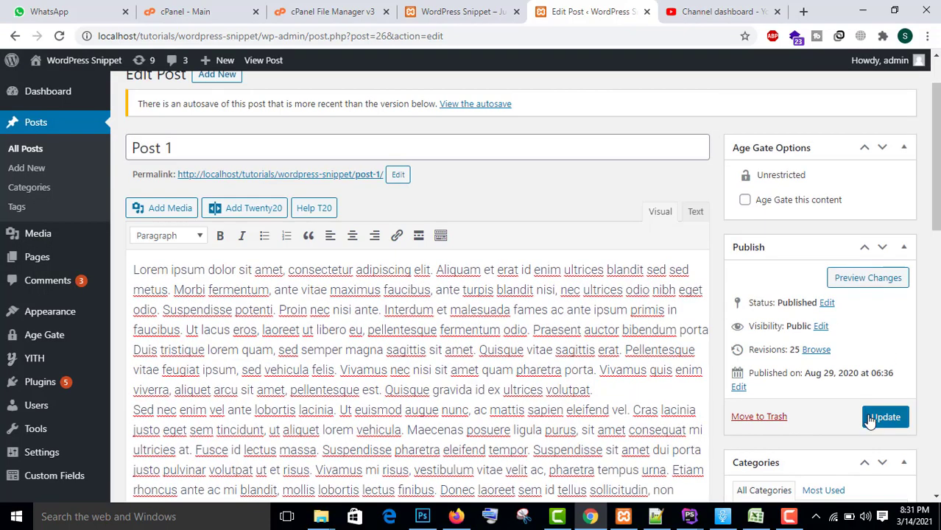
{"action": "left_click", "coordinate": [870, 418]}
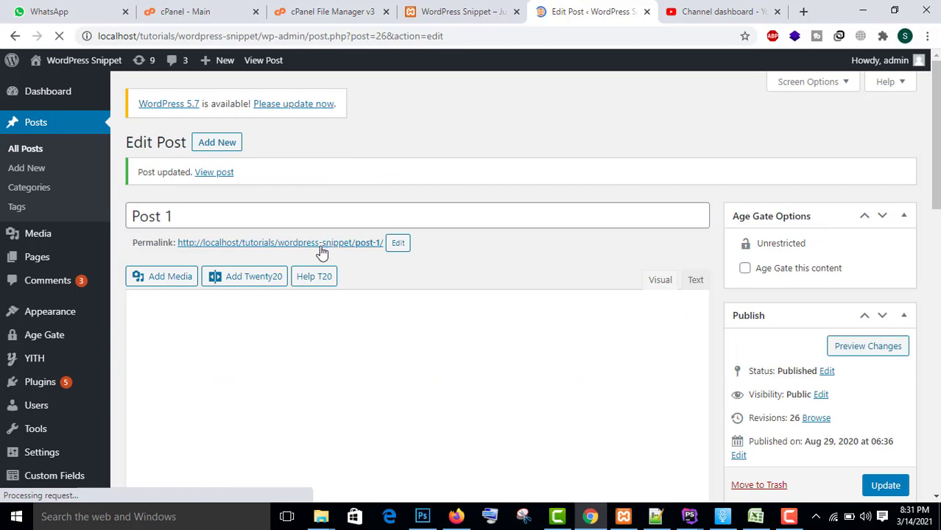
{"action": "right_click", "coordinate": [321, 249]}
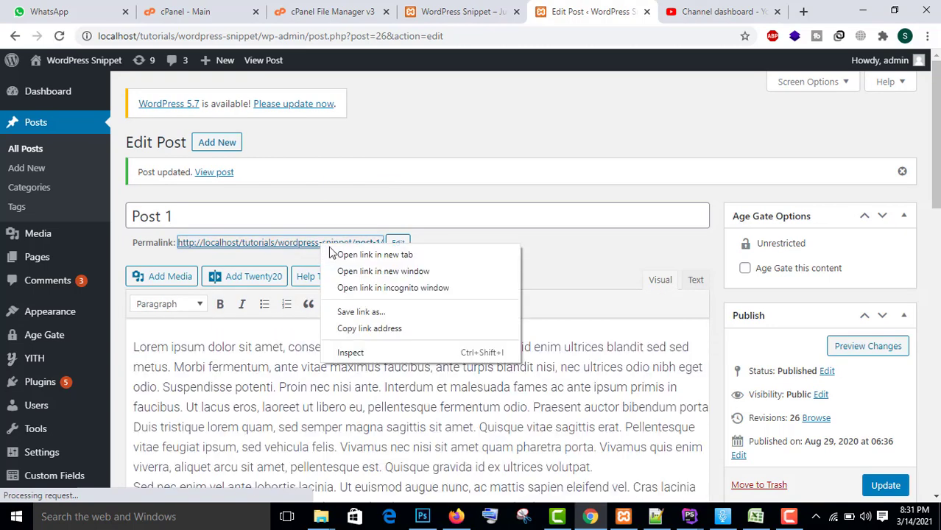
{"action": "left_click", "coordinate": [344, 255]}
{"action": "left_click", "coordinate": [602, 9]}
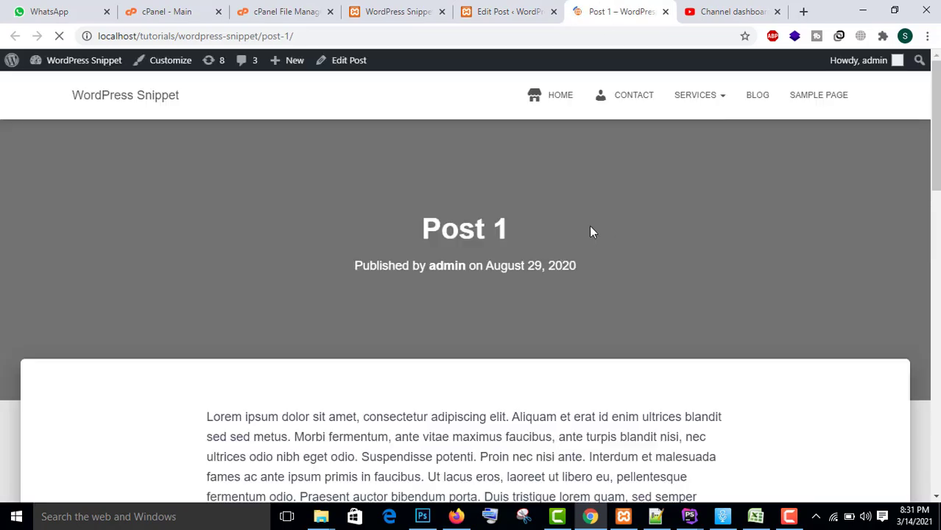
Test the before/after slider on the published post by sliding its handle fully to both sides and back to the middle
{"action": "scroll", "coordinate": [589, 249], "scroll_direction": "down", "scroll_amount": 15}
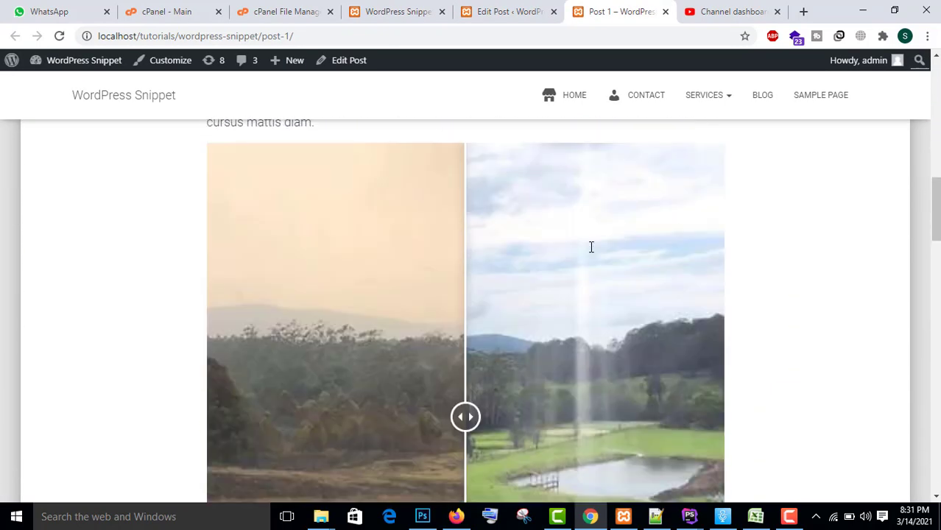
{"action": "scroll", "coordinate": [587, 250], "scroll_direction": "down", "scroll_amount": 3}
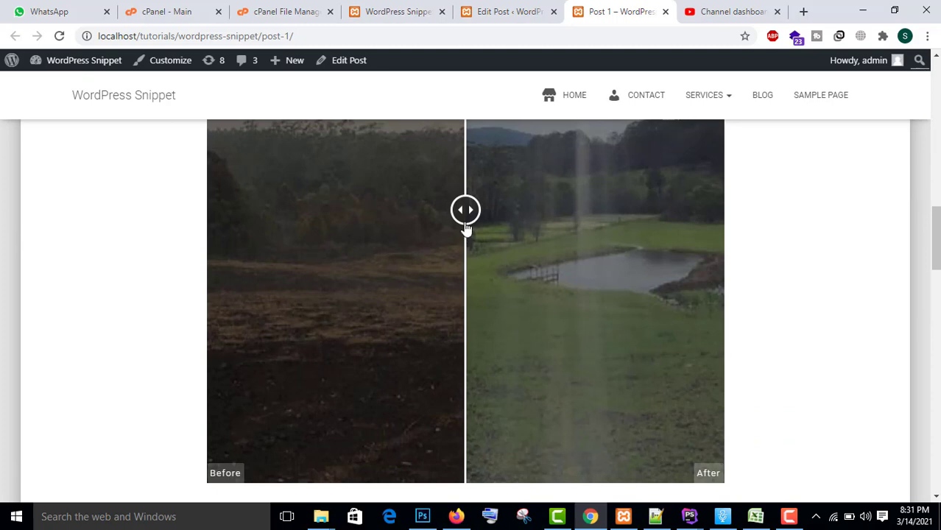
{"action": "left_click_drag", "start_coordinate": [465, 228], "coordinate": [729, 243]}
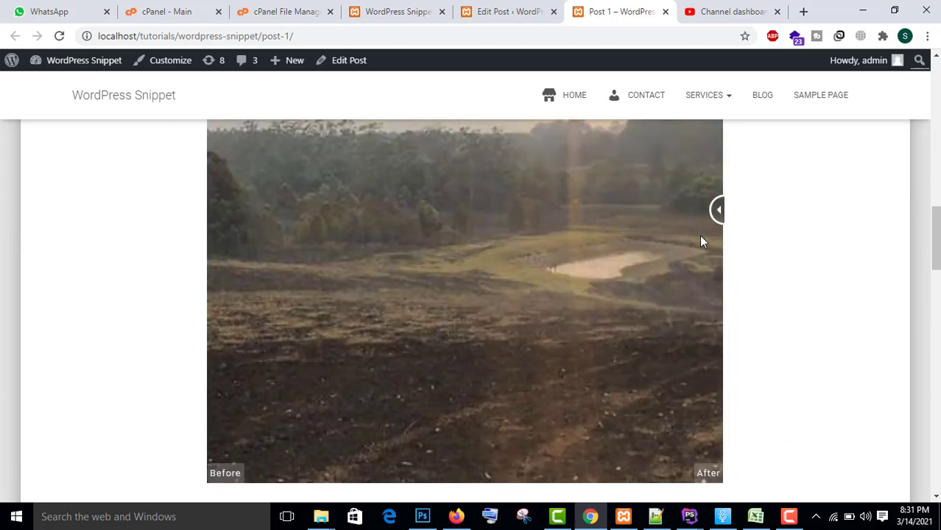
{"action": "scroll", "coordinate": [699, 256], "scroll_direction": "up", "scroll_amount": 3}
{"action": "scroll", "coordinate": [703, 280], "scroll_direction": "down", "scroll_amount": 2}
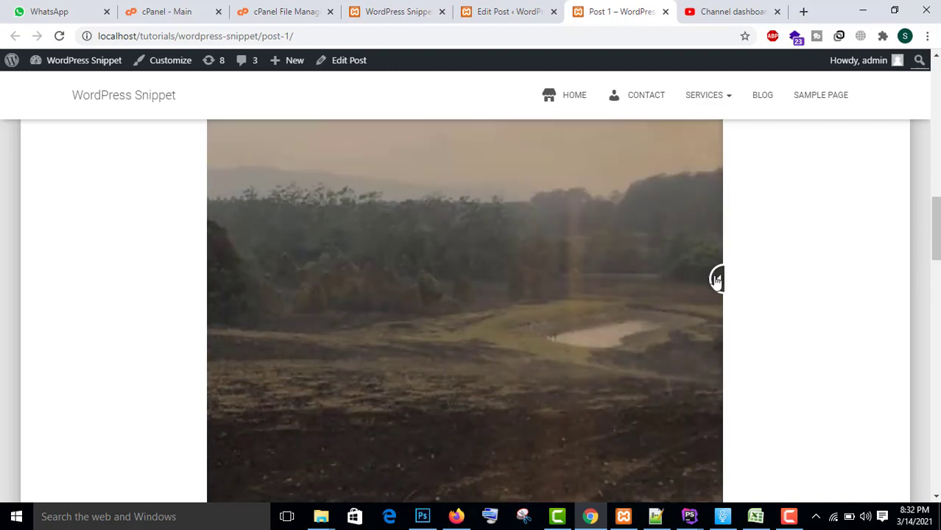
{"action": "left_click_drag", "start_coordinate": [716, 280], "coordinate": [179, 254]}
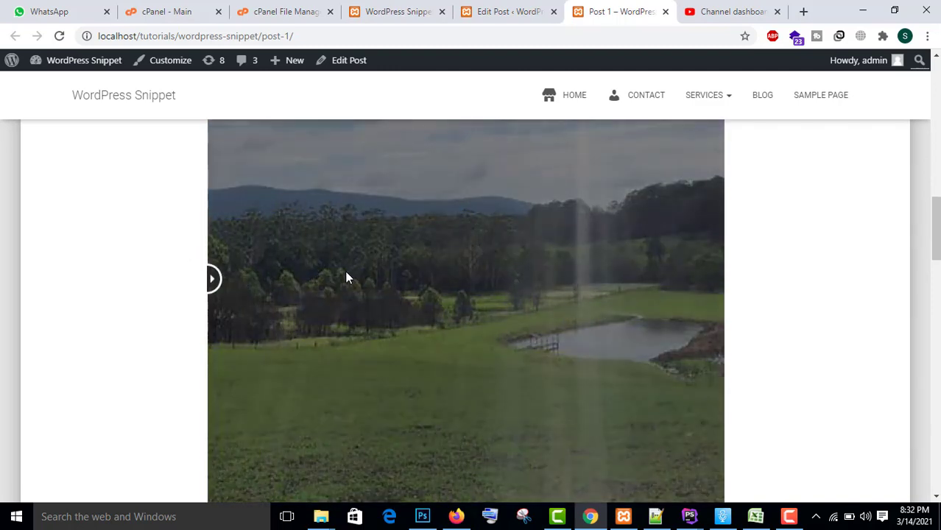
{"action": "left_click_drag", "start_coordinate": [222, 293], "coordinate": [458, 280]}
{"action": "scroll", "coordinate": [575, 287], "scroll_direction": "down", "scroll_amount": 4}
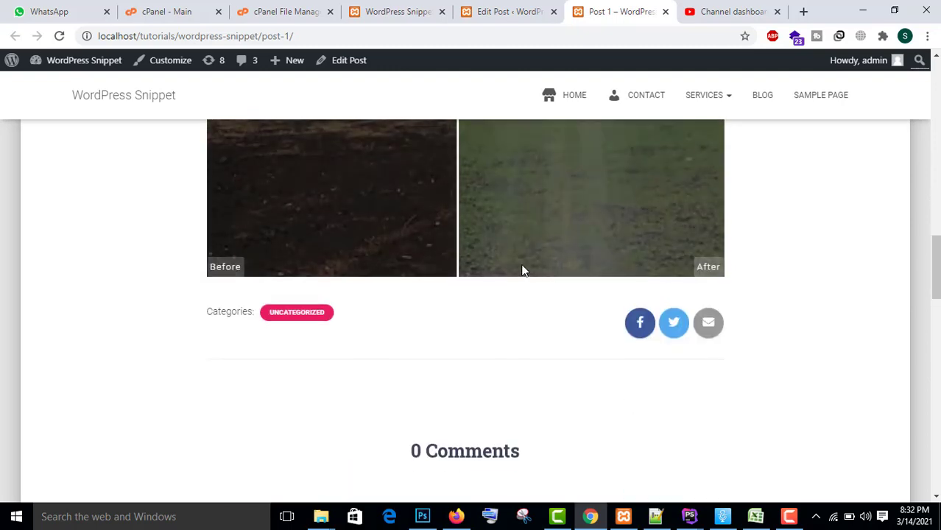
{"action": "scroll", "coordinate": [522, 269], "scroll_direction": "up", "scroll_amount": 2}
{"action": "left_click_drag", "start_coordinate": [458, 144], "coordinate": [473, 183]}
{"action": "scroll", "coordinate": [471, 182], "scroll_direction": "up", "scroll_amount": 1}
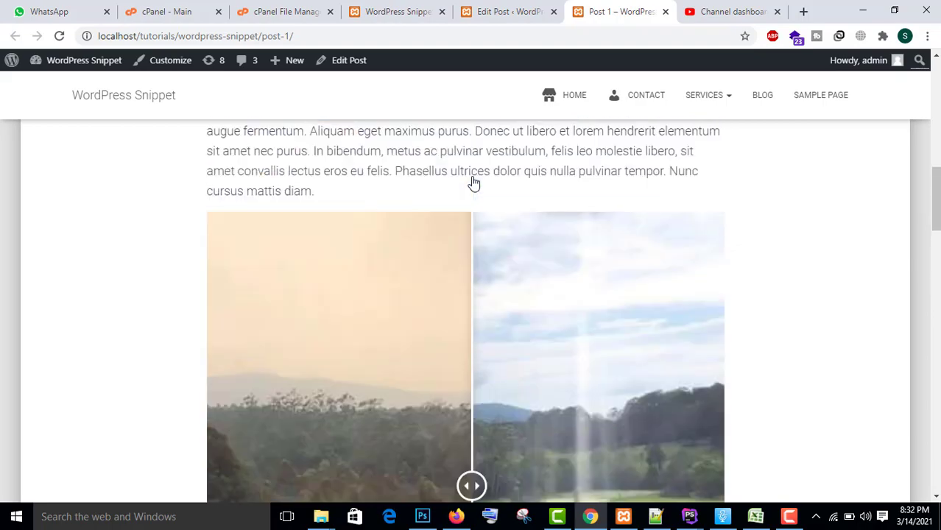
Copy the quick example shortcode from the Twenty20 help and paste it on a new line below the existing shortcode in Post 1
{"action": "left_click", "coordinate": [499, 9]}
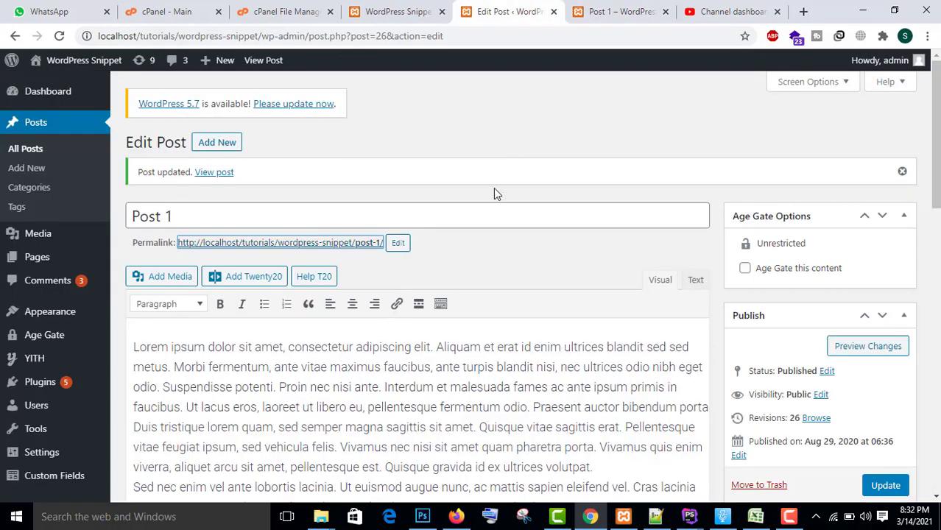
{"action": "scroll", "coordinate": [494, 193], "scroll_direction": "down", "scroll_amount": 2}
{"action": "scroll", "coordinate": [486, 208], "scroll_direction": "down", "scroll_amount": 5}
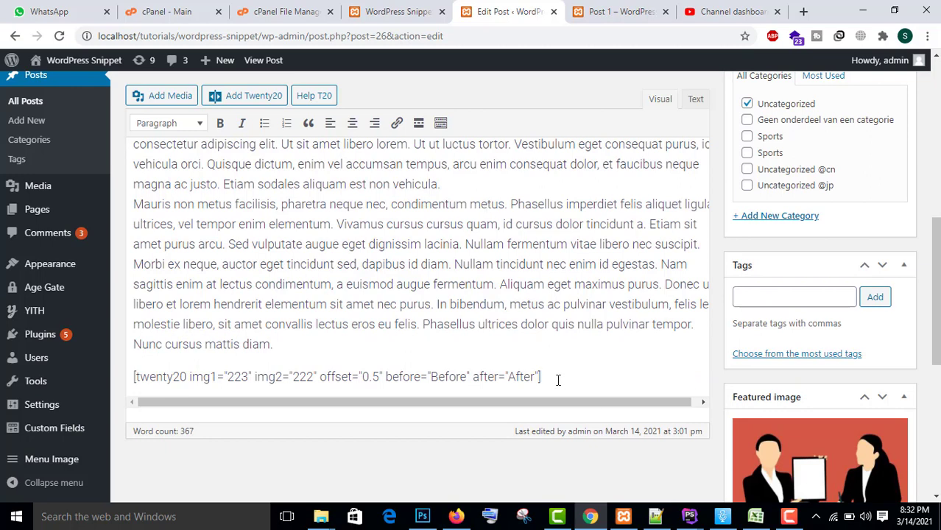
{"action": "left_click", "coordinate": [314, 96]}
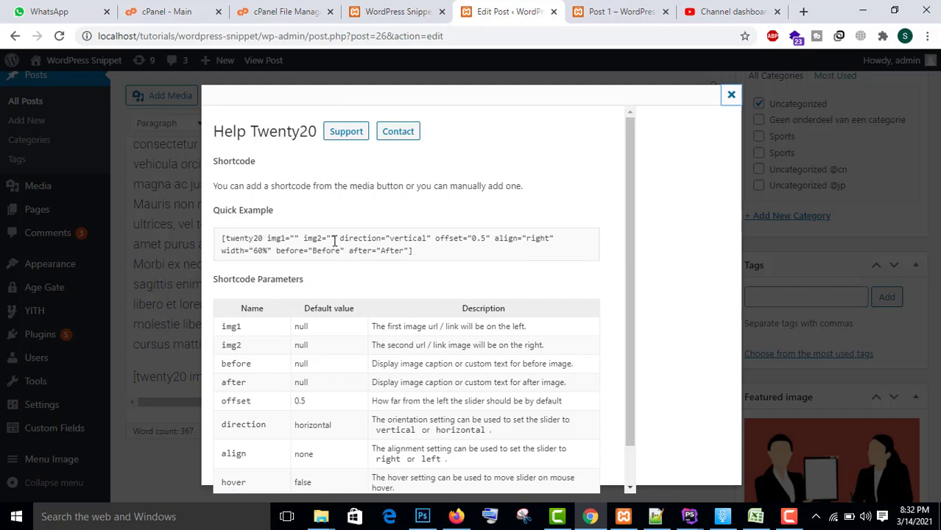
{"action": "left_click_drag", "start_coordinate": [414, 251], "coordinate": [210, 248]}
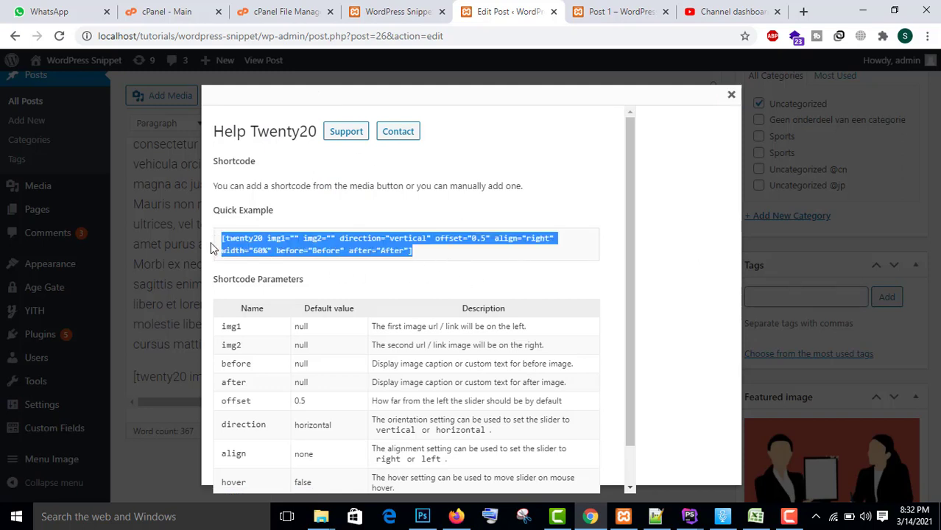
{"action": "right_click", "coordinate": [261, 247]}
{"action": "left_click", "coordinate": [304, 257]}
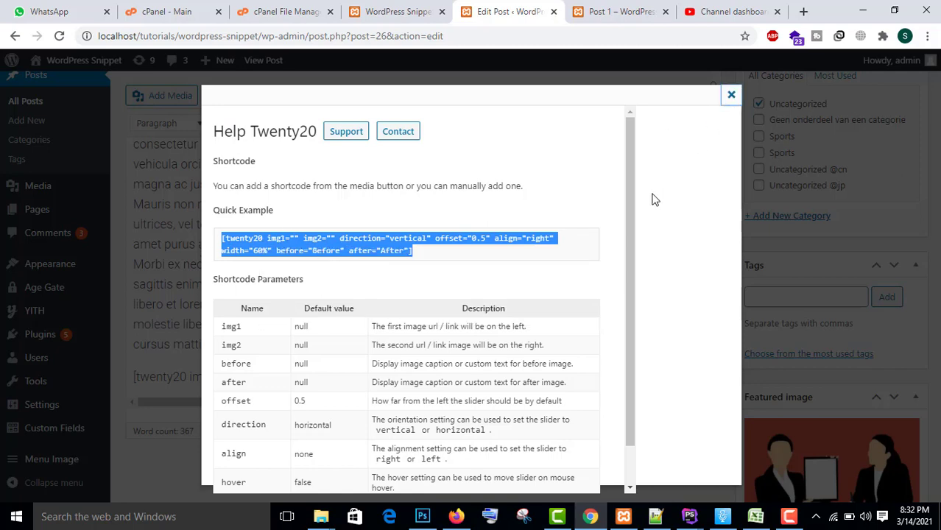
{"action": "key", "text": "Escape"}
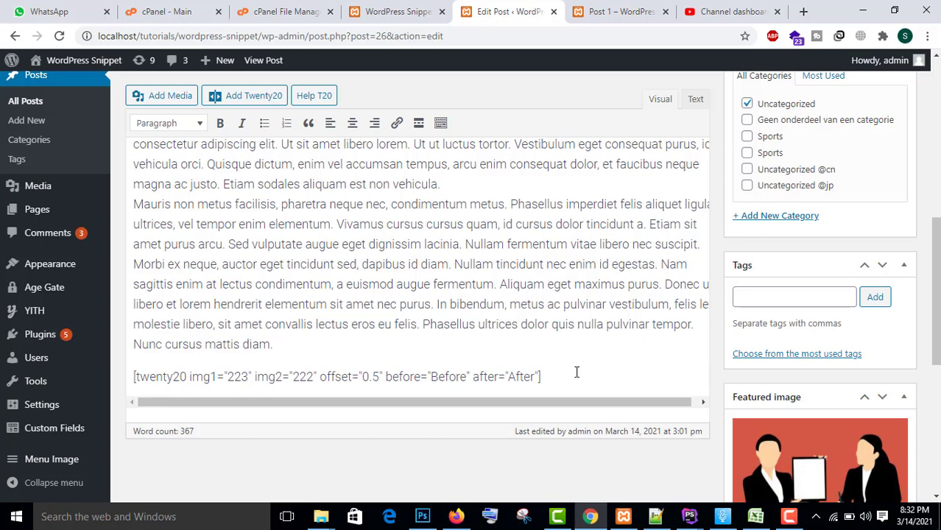
{"action": "key", "text": "Return"}
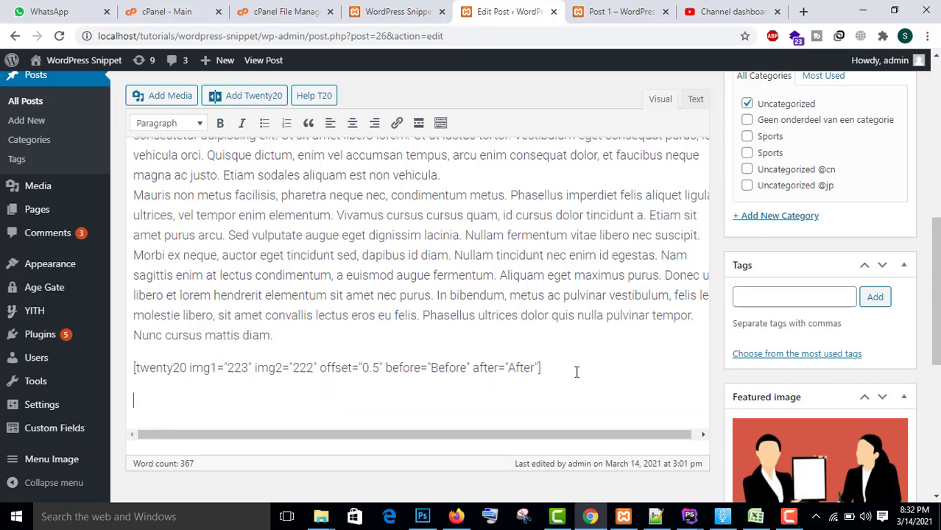
{"action": "key", "text": "ctrl+v"}
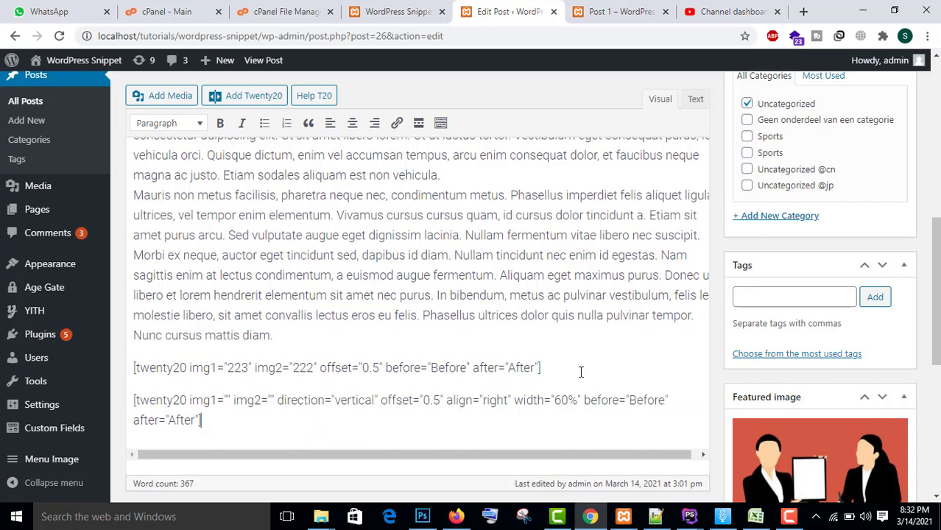
Fill the pasted example shortcode with the image IDs from the first shortcode: img1 "223" and img2 "222"
{"action": "double_click", "coordinate": [300, 368]}
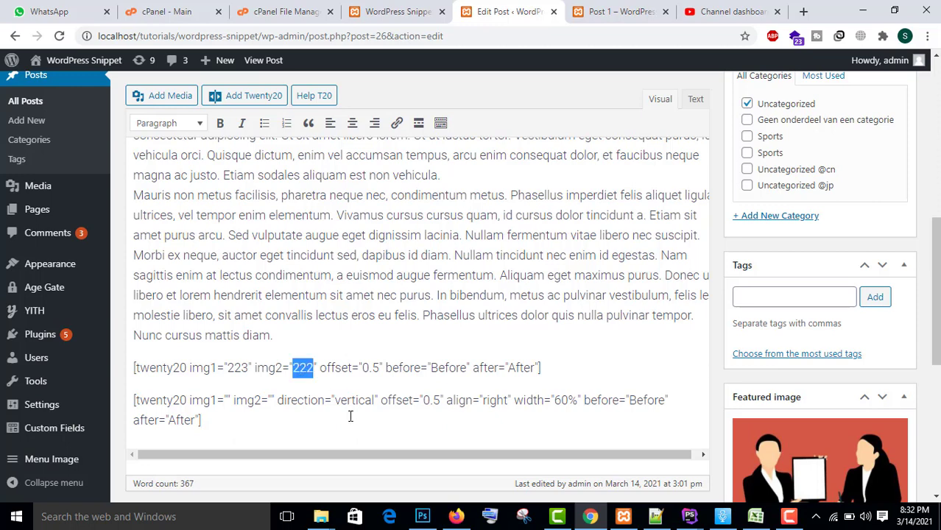
{"action": "double_click", "coordinate": [237, 368]}
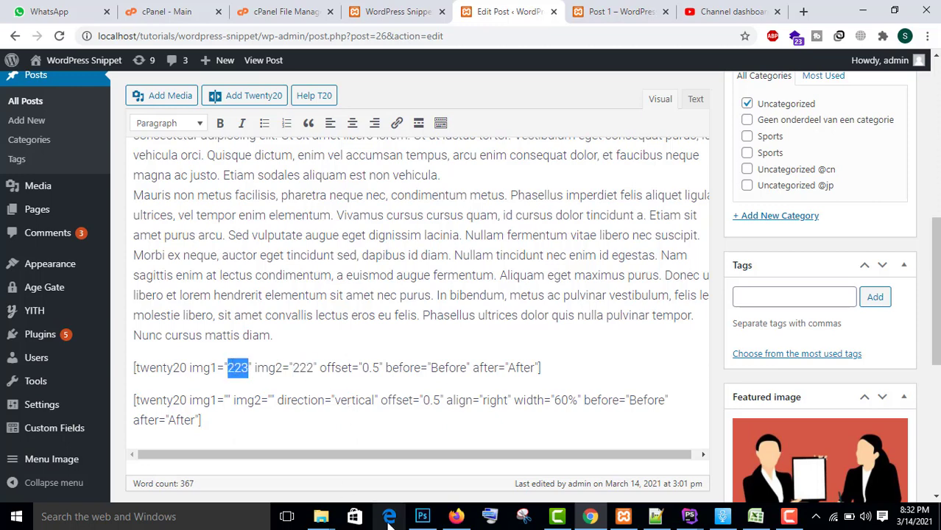
{"action": "mouse_move", "coordinate": [322, 518]}
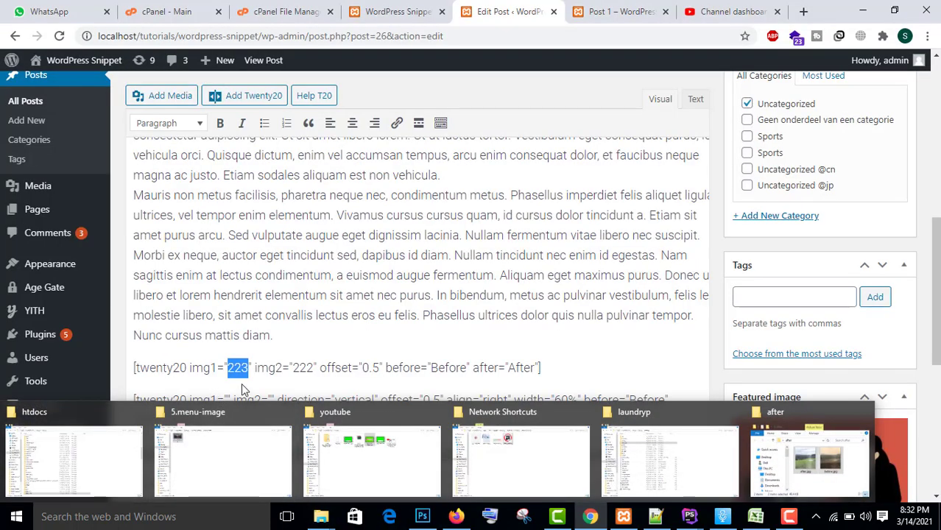
{"action": "left_click", "coordinate": [534, 325]}
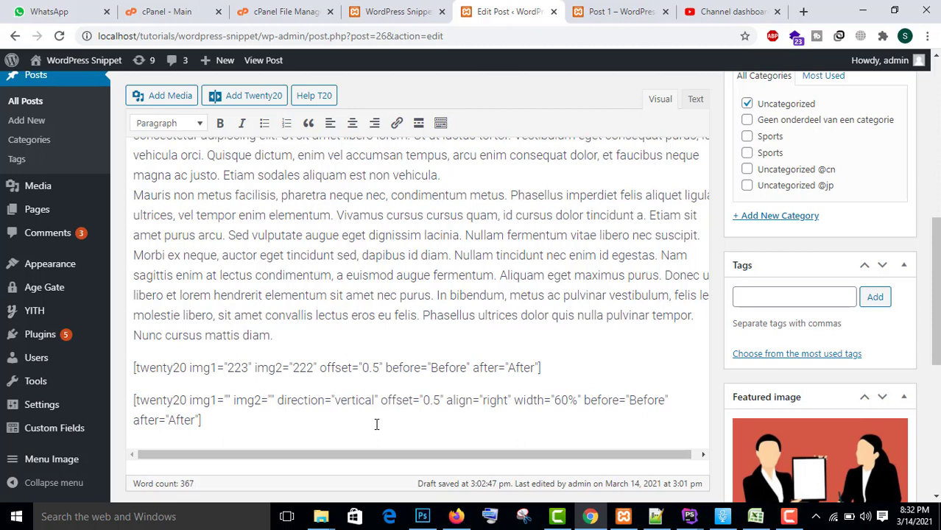
{"action": "left_click", "coordinate": [227, 400]}
{"action": "key", "text": "ctrl+v"}
{"action": "double_click", "coordinate": [301, 367]}
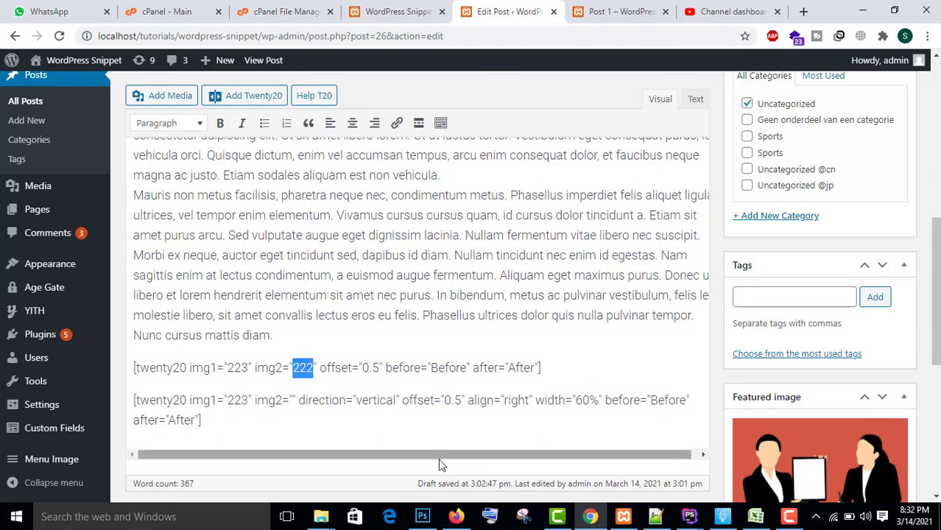
{"action": "left_click", "coordinate": [292, 402]}
{"action": "key", "text": "ctrl+v"}
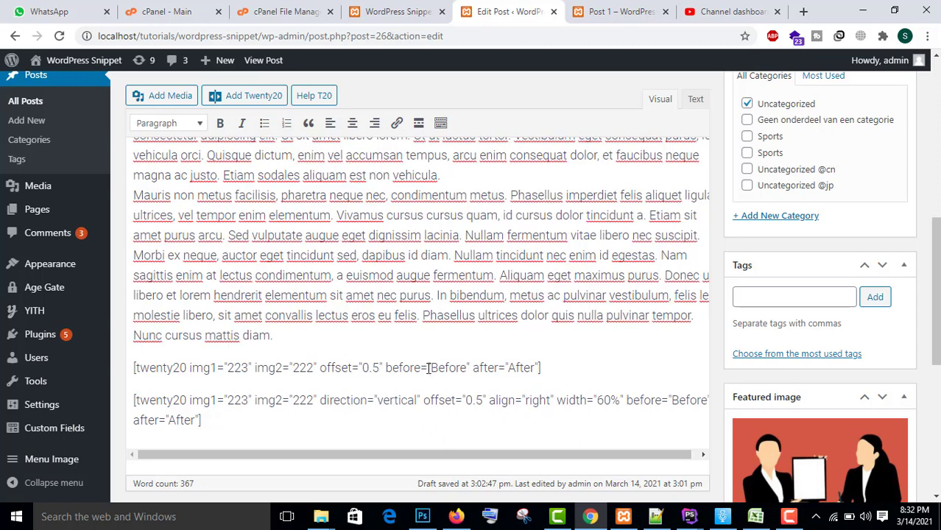
Delete the original Twenty20 shortcode and its empty line, keeping only the vertical one
{"action": "left_click_drag", "start_coordinate": [557, 367], "coordinate": [116, 369]}
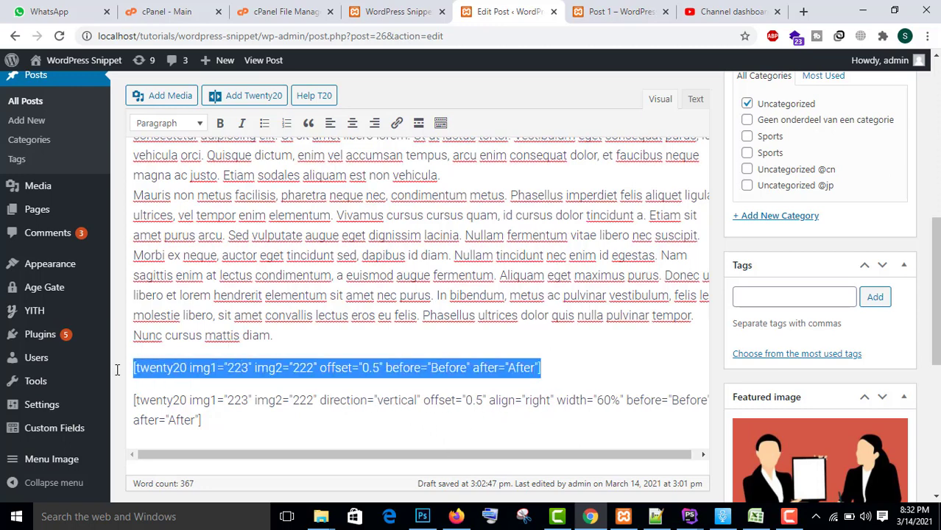
{"action": "key", "text": "BackSpace"}
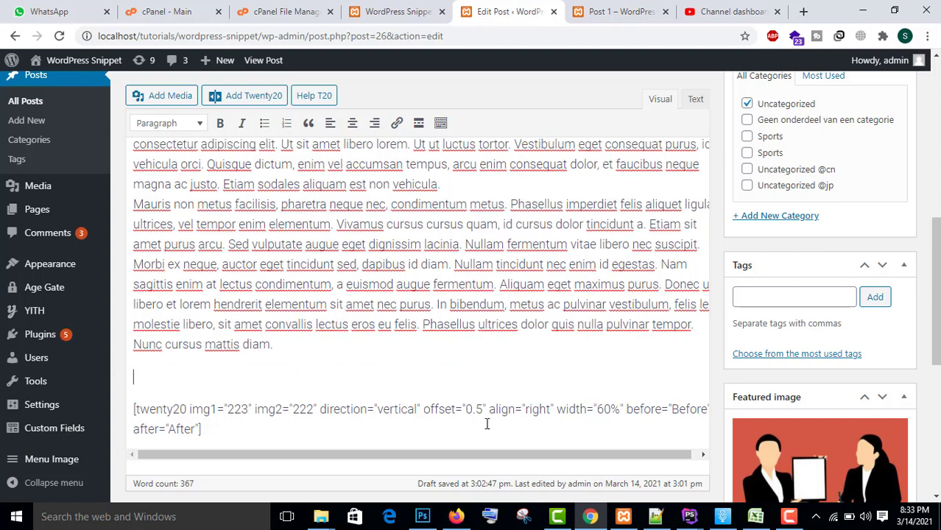
{"action": "key", "text": "BackSpace"}
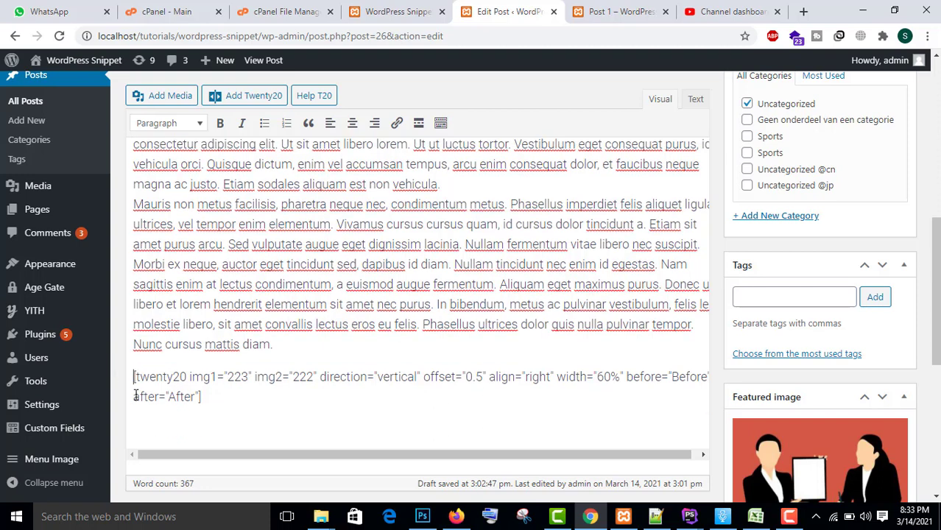
Update Post 1 to publish the vertical Twenty20 shortcode
{"action": "scroll", "coordinate": [420, 294], "scroll_direction": "up", "scroll_amount": 10}
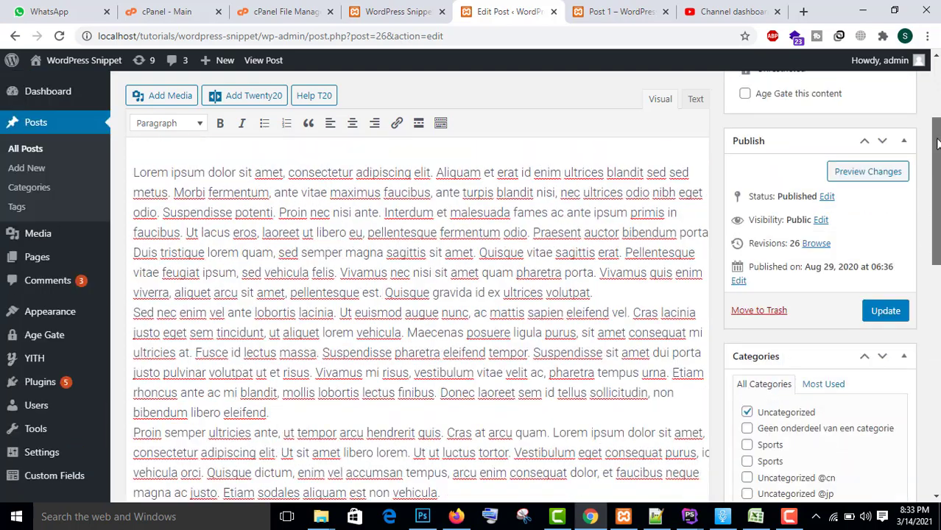
{"action": "left_click", "coordinate": [902, 352]}
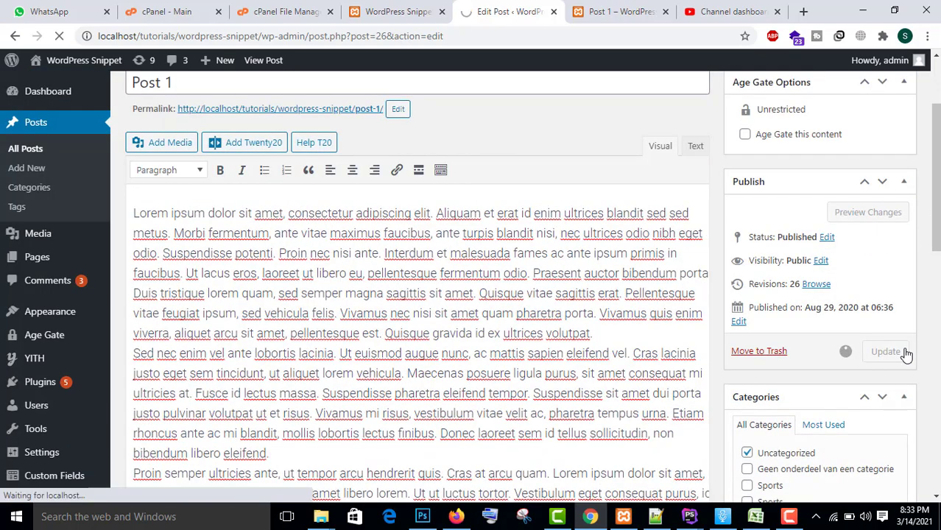
{"action": "scroll", "coordinate": [905, 354], "scroll_direction": "down", "scroll_amount": 10}
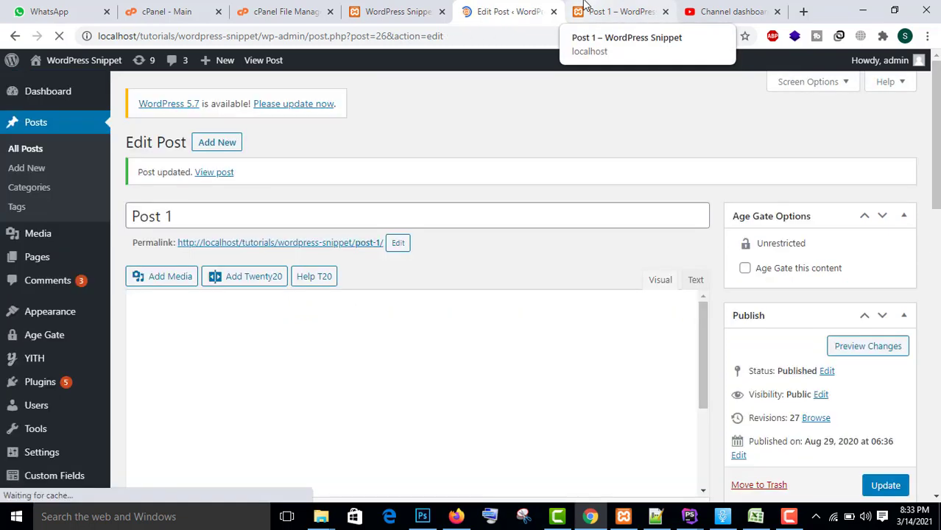
Reload the published Post 1 page and test the vertical before/after slider by moving its handle downwards
{"action": "left_click", "coordinate": [584, 5]}
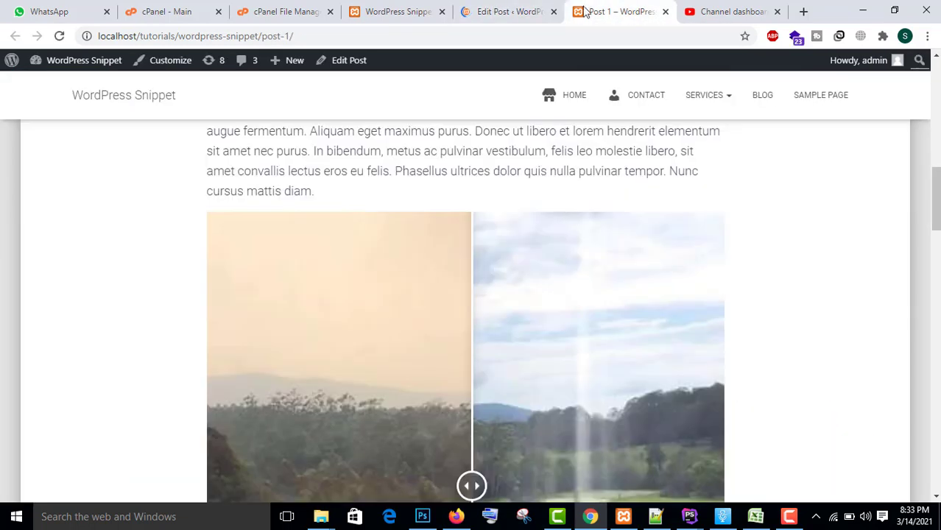
{"action": "scroll", "coordinate": [549, 192], "scroll_direction": "down", "scroll_amount": 3}
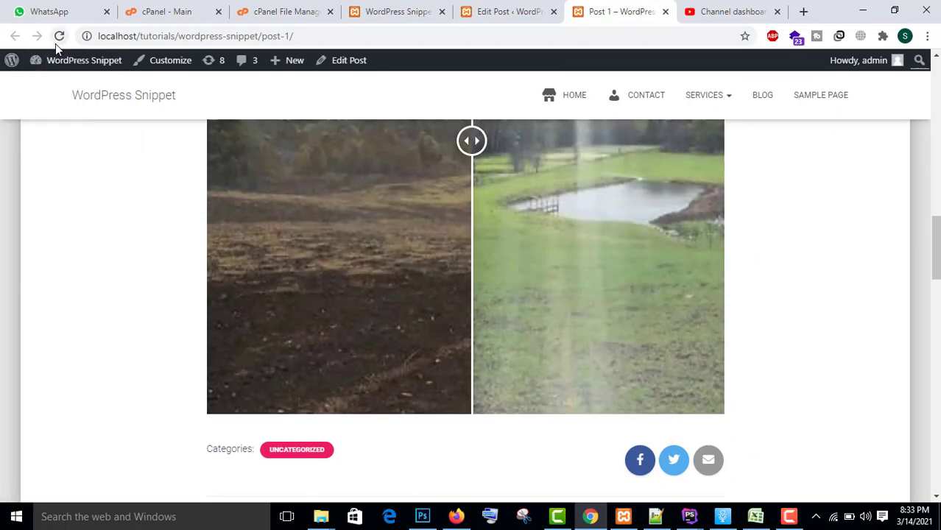
{"action": "left_click", "coordinate": [56, 43]}
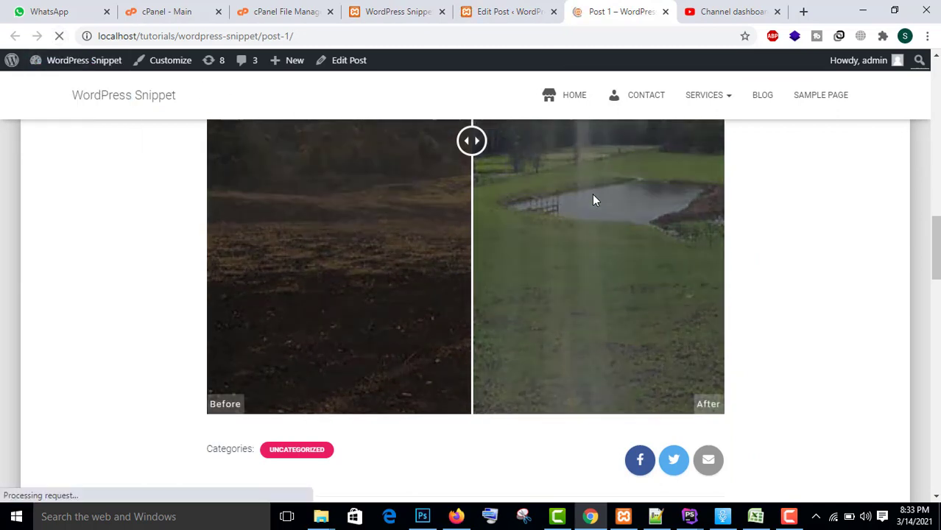
{"action": "scroll", "coordinate": [593, 195], "scroll_direction": "up", "scroll_amount": 5}
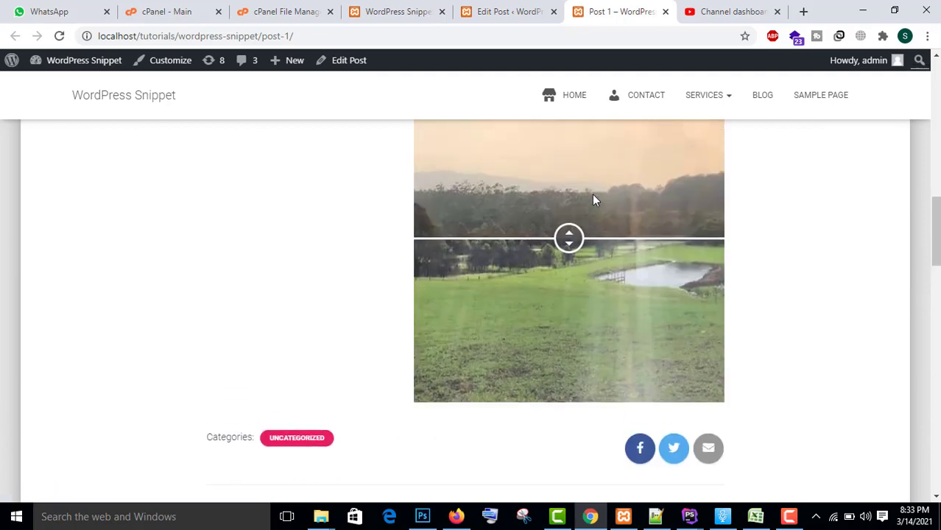
{"action": "left_click_drag", "start_coordinate": [573, 384], "coordinate": [567, 440]}
{"action": "scroll", "coordinate": [575, 360], "scroll_direction": "up", "scroll_amount": 2}
{"action": "scroll", "coordinate": [576, 360], "scroll_direction": "down", "scroll_amount": 2}
{"action": "scroll", "coordinate": [546, 300], "scroll_direction": "up", "scroll_amount": 2}
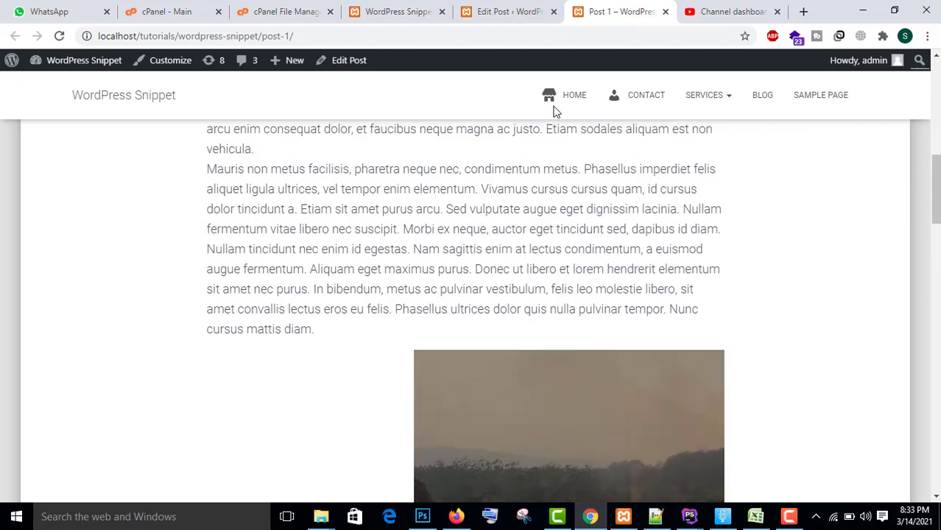
Return to the post's admin page and open the site's Widgets management page
{"action": "left_click", "coordinate": [508, 9]}
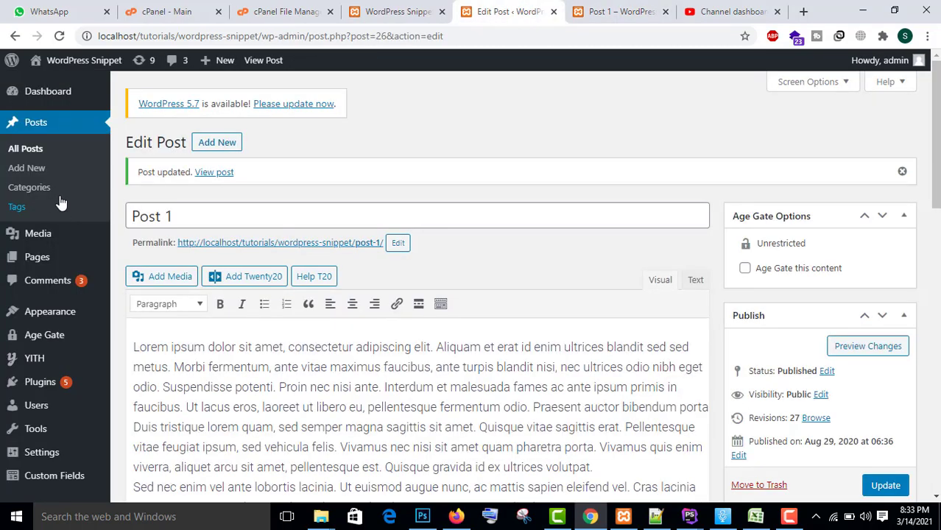
{"action": "mouse_move", "coordinate": [42, 315]}
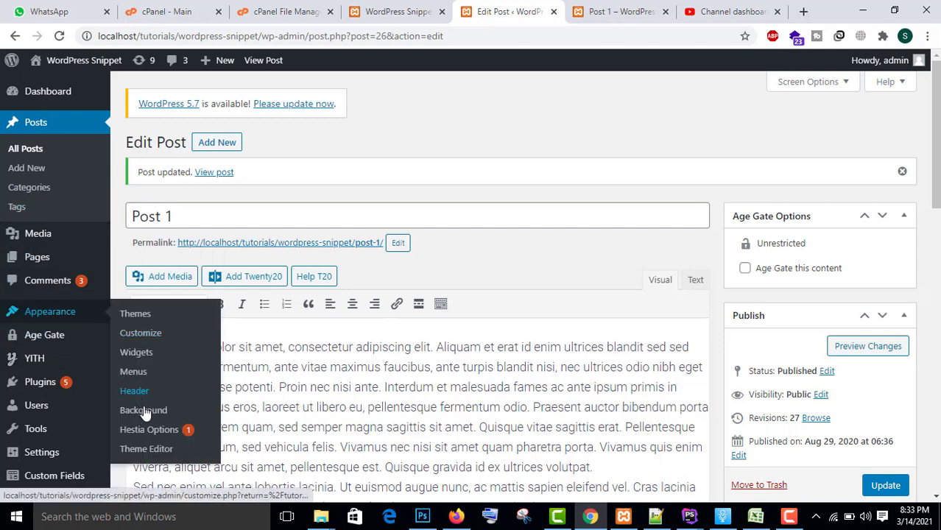
{"action": "left_click", "coordinate": [131, 357]}
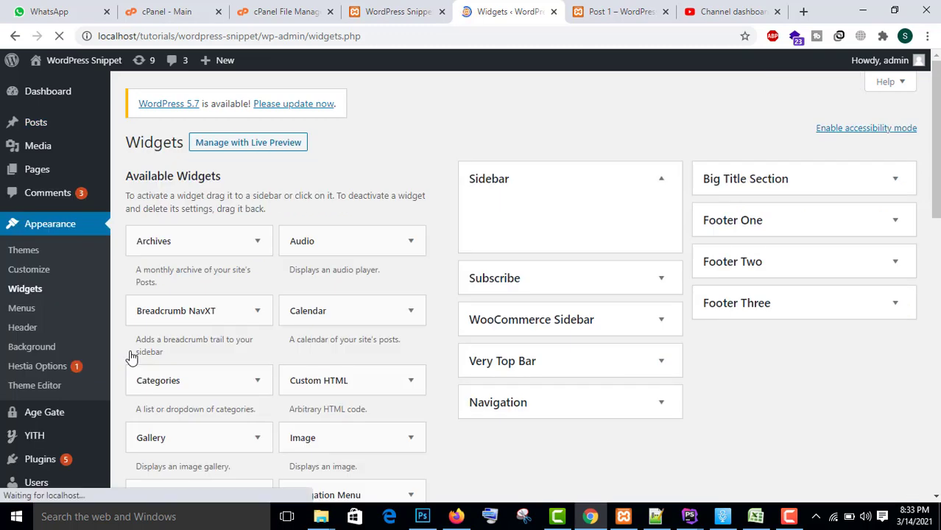
Add the Twenty20 Slider widget to the Sidebar widget area
{"action": "scroll", "coordinate": [441, 257], "scroll_direction": "down", "scroll_amount": 3}
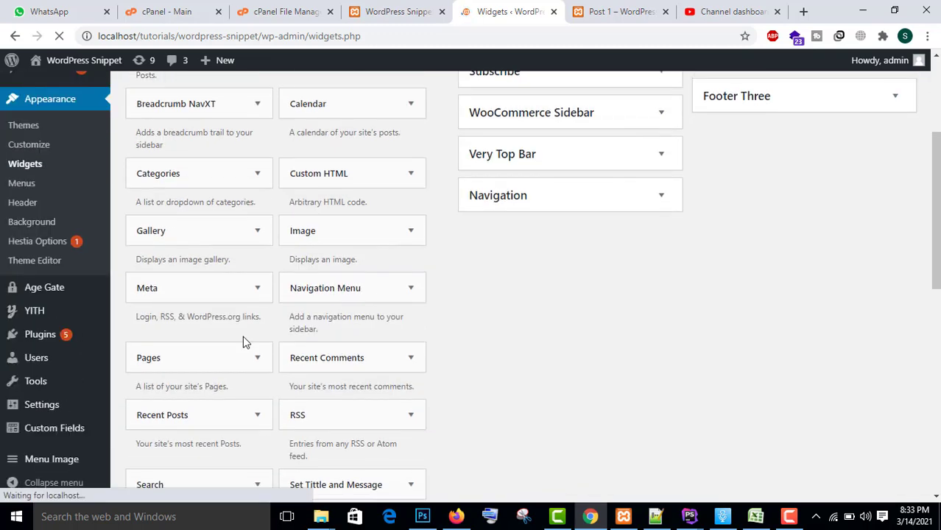
{"action": "scroll", "coordinate": [242, 336], "scroll_direction": "down", "scroll_amount": 3}
{"action": "left_click", "coordinate": [248, 393]}
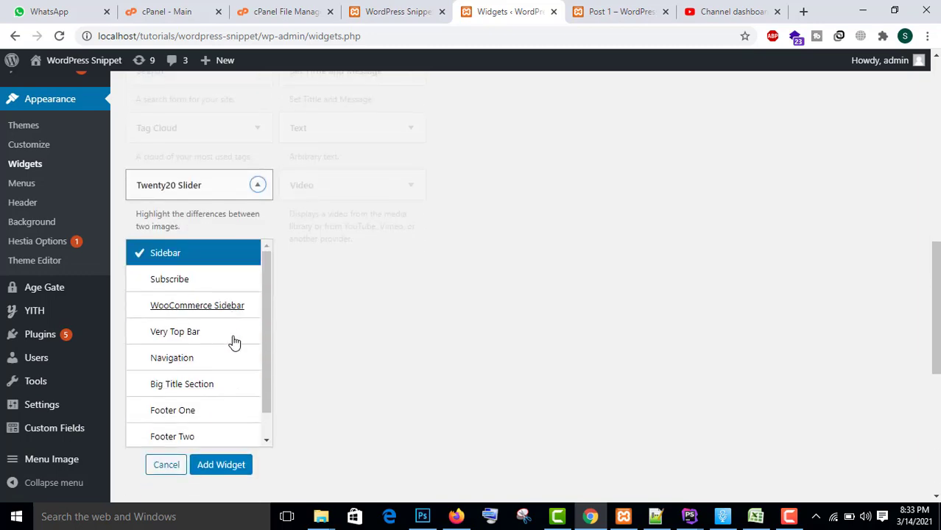
{"action": "scroll", "coordinate": [478, 315], "scroll_direction": "up", "scroll_amount": 10}
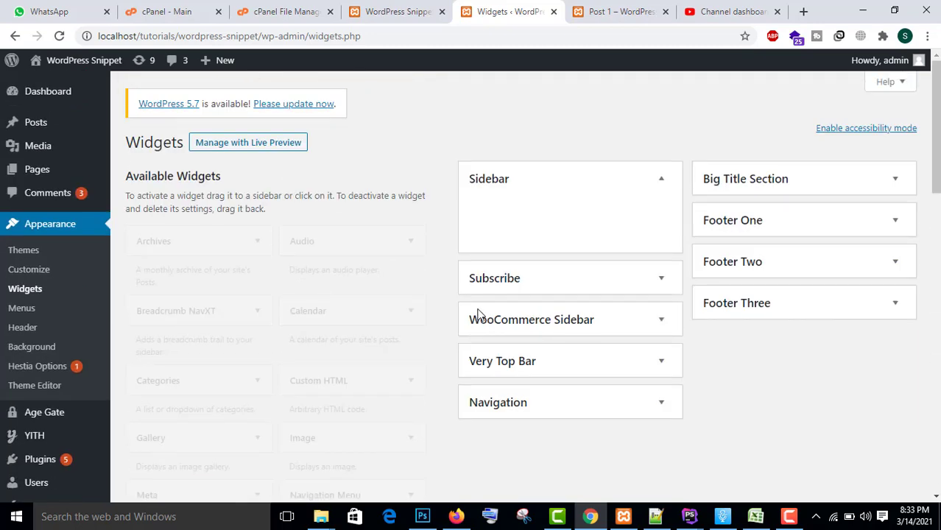
{"action": "scroll", "coordinate": [508, 290], "scroll_direction": "down", "scroll_amount": 2}
{"action": "scroll", "coordinate": [688, 115], "scroll_direction": "up", "scroll_amount": 2}
{"action": "scroll", "coordinate": [532, 213], "scroll_direction": "down", "scroll_amount": 7}
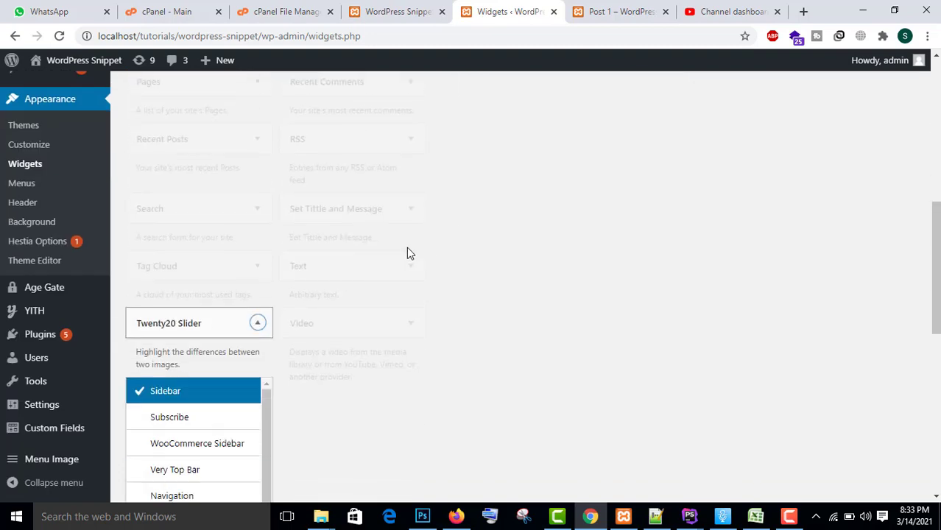
{"action": "scroll", "coordinate": [240, 417], "scroll_direction": "down", "scroll_amount": 1}
{"action": "scroll", "coordinate": [358, 354], "scroll_direction": "down", "scroll_amount": 3}
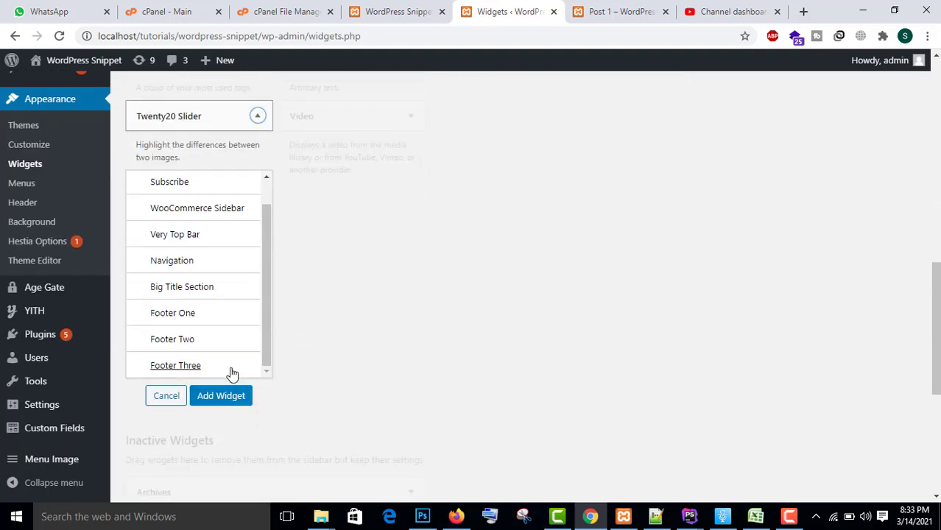
{"action": "scroll", "coordinate": [228, 361], "scroll_direction": "up", "scroll_amount": 1}
{"action": "left_click", "coordinate": [221, 395]}
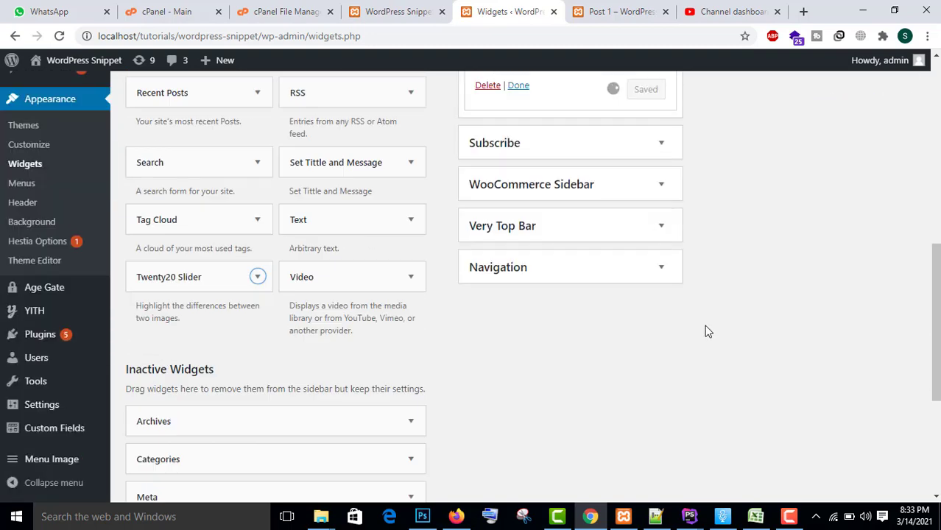
Label the Twenty20 Slider widget's sides "Before Image" and "After Image"
{"action": "scroll", "coordinate": [601, 279], "scroll_direction": "up", "scroll_amount": 4}
{"action": "scroll", "coordinate": [508, 265], "scroll_direction": "up", "scroll_amount": 3}
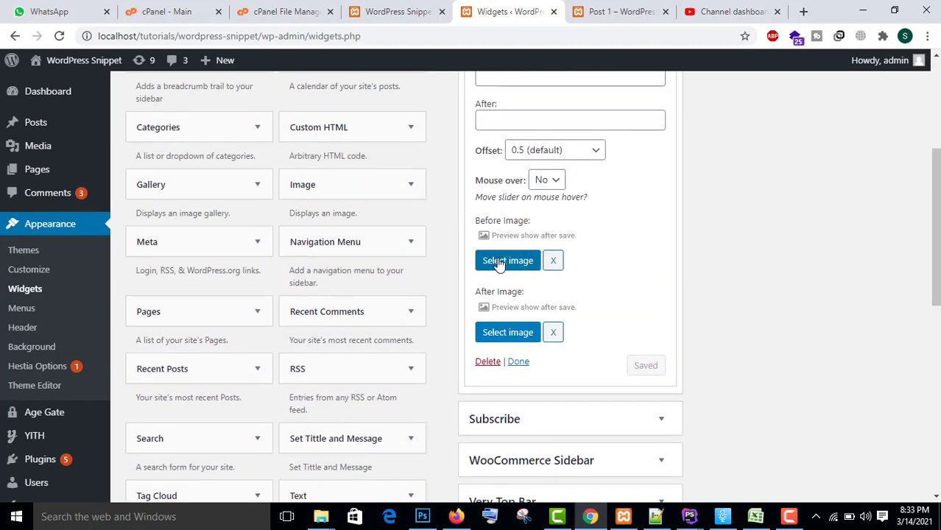
{"action": "scroll", "coordinate": [504, 249], "scroll_direction": "up", "scroll_amount": 2}
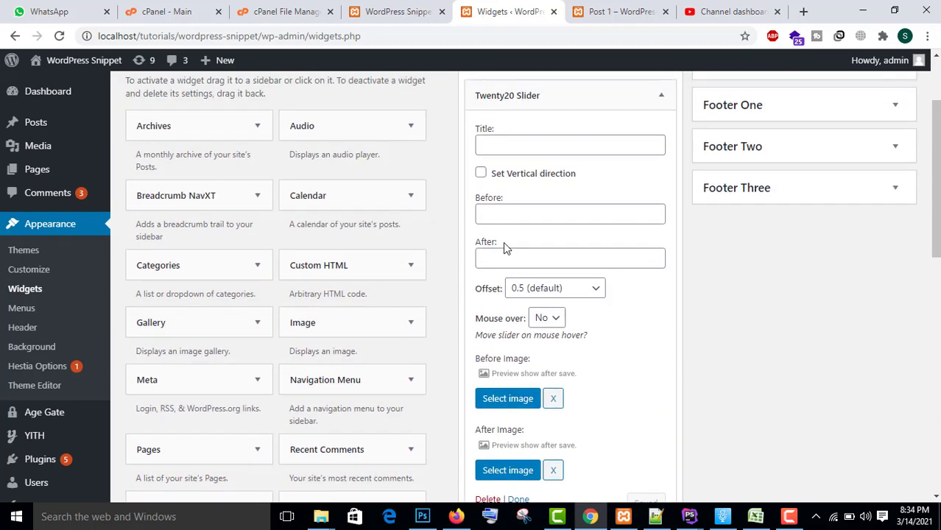
{"action": "left_click", "coordinate": [500, 215]}
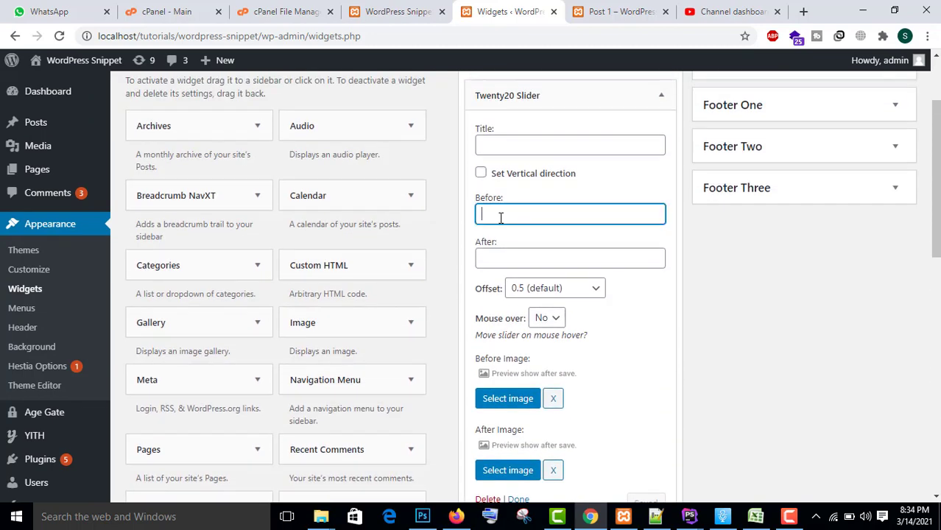
{"action": "type", "text": "Before Image"}
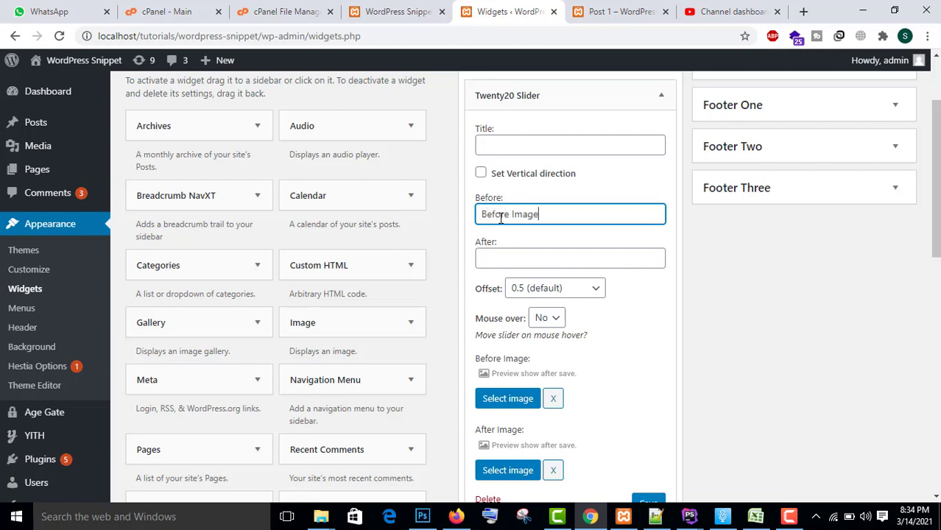
{"action": "key", "text": "Tab"}
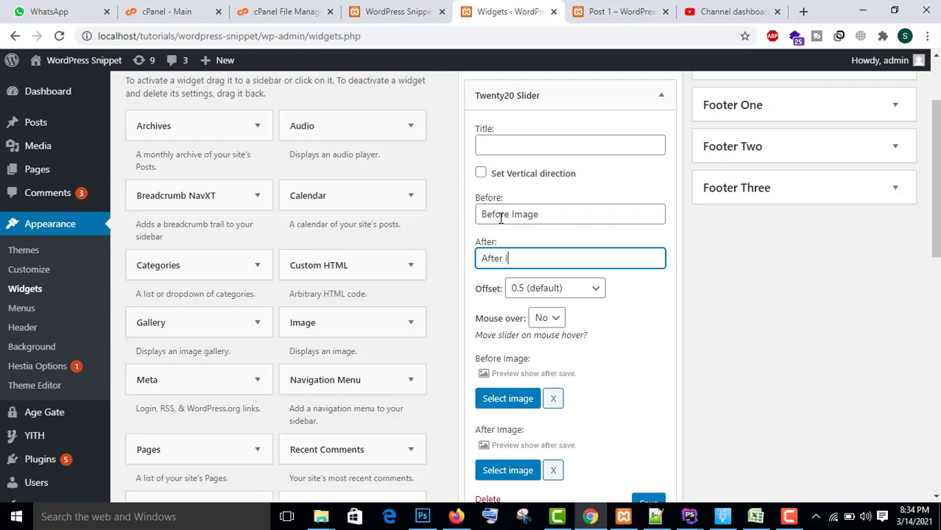
Choose the hazy brown landscape photo from the media library as the widget's before image
{"action": "scroll", "coordinate": [500, 218], "scroll_direction": "down", "scroll_amount": 3}
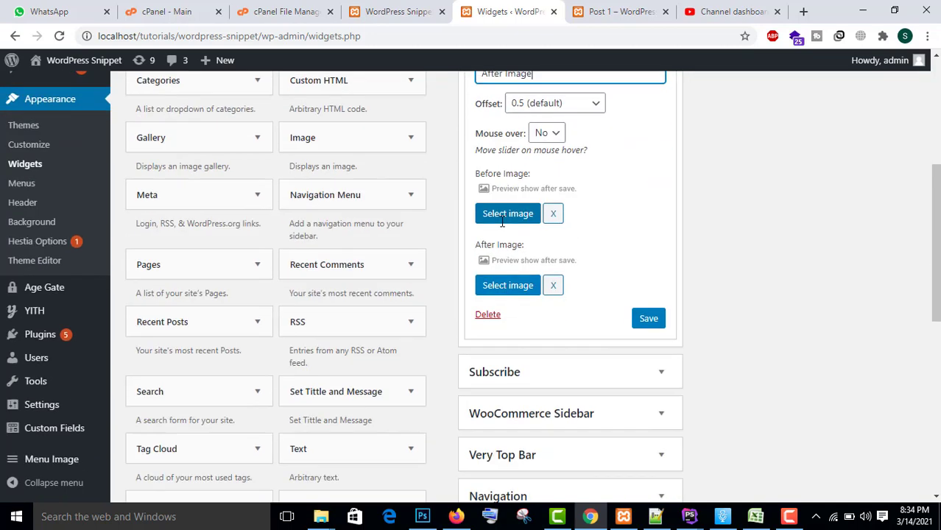
{"action": "left_click", "coordinate": [533, 204]}
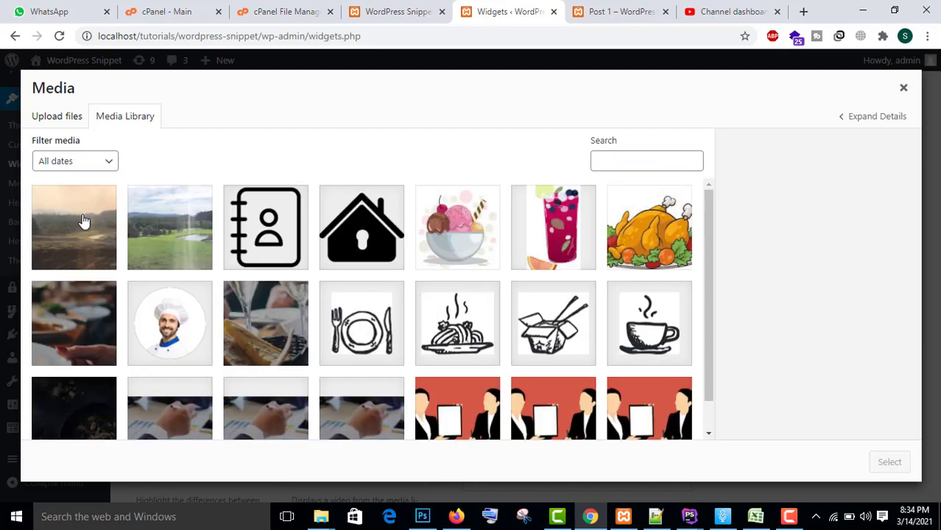
{"action": "left_click", "coordinate": [84, 216]}
{"action": "left_click", "coordinate": [882, 463]}
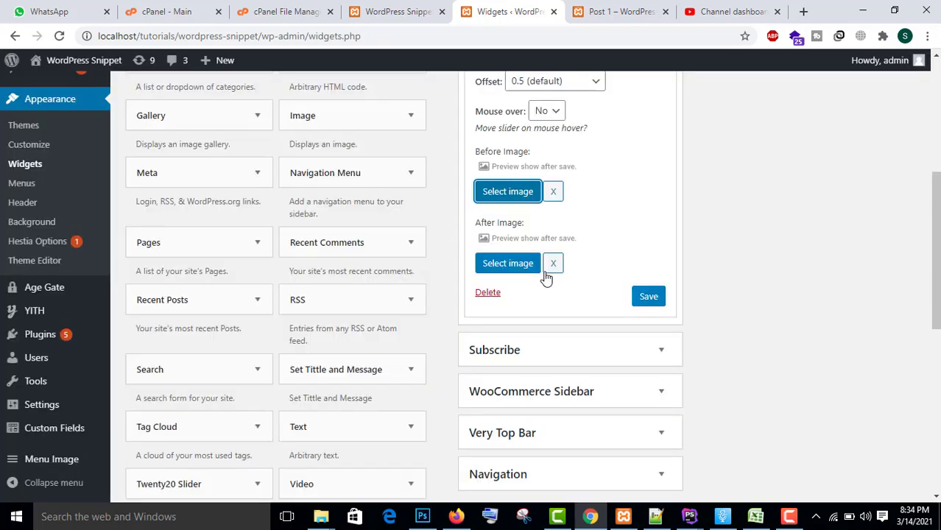
Choose the green landscape photo with the pond as the widget's after image and save the widget
{"action": "left_click", "coordinate": [519, 270]}
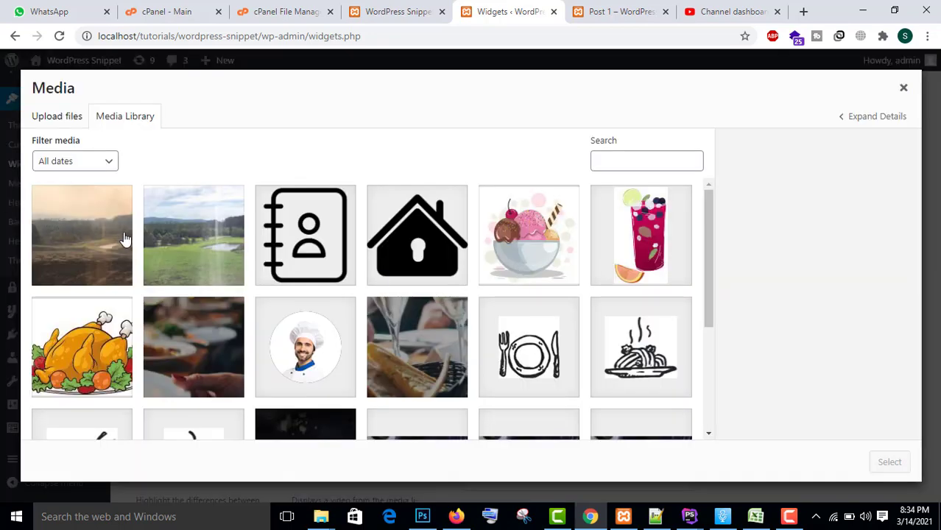
{"action": "left_click", "coordinate": [178, 237]}
{"action": "left_click", "coordinate": [889, 461]}
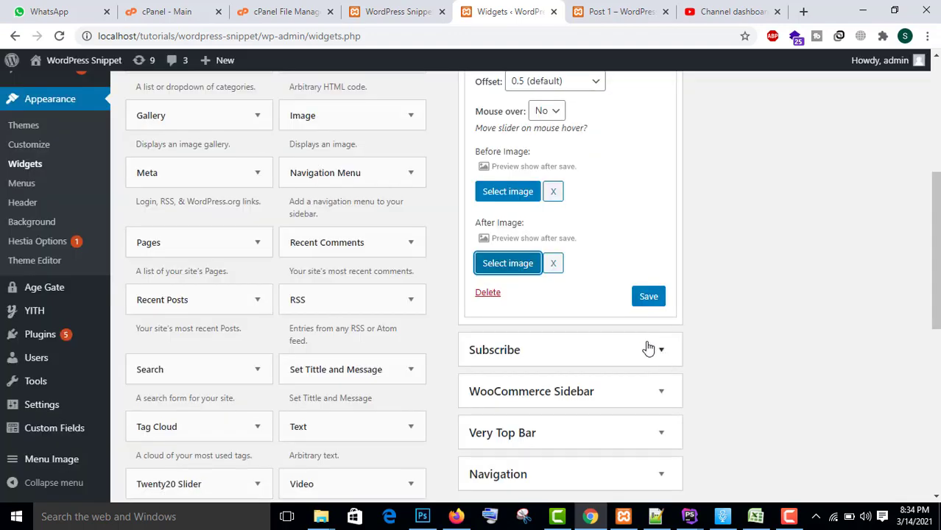
{"action": "scroll", "coordinate": [574, 287], "scroll_direction": "up", "scroll_amount": 2}
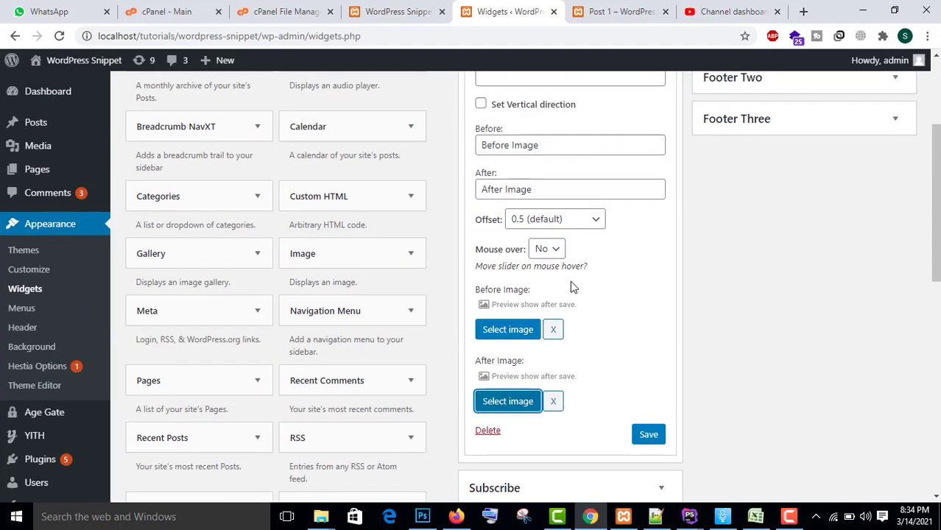
{"action": "left_click", "coordinate": [649, 435]}
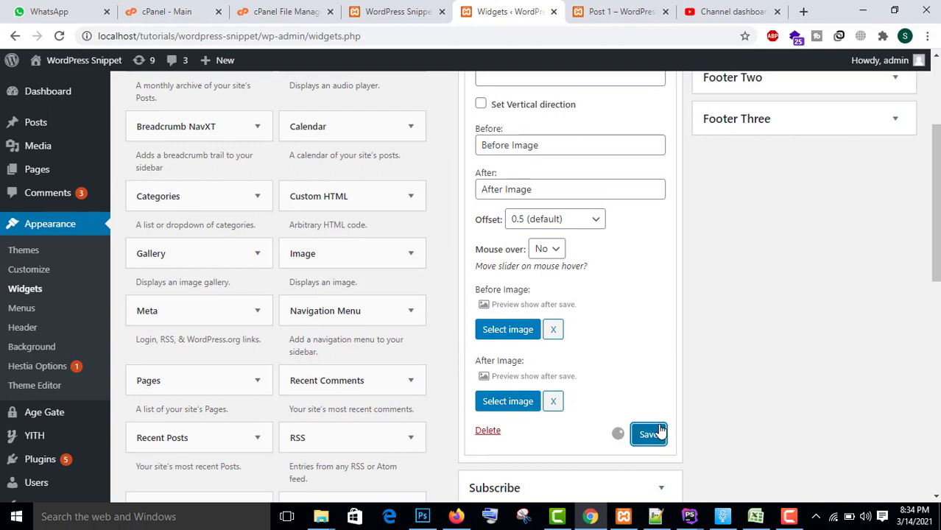
Open the site in a new tab, go to the Blog page and test the before/after slider in its sidebar
{"action": "scroll", "coordinate": [582, 276], "scroll_direction": "up", "scroll_amount": 2}
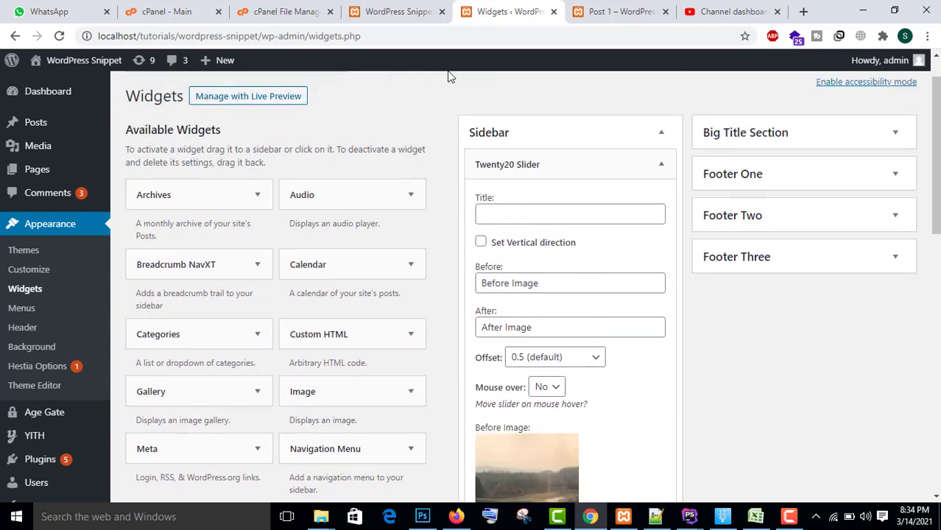
{"action": "middle_click", "coordinate": [221, 59]}
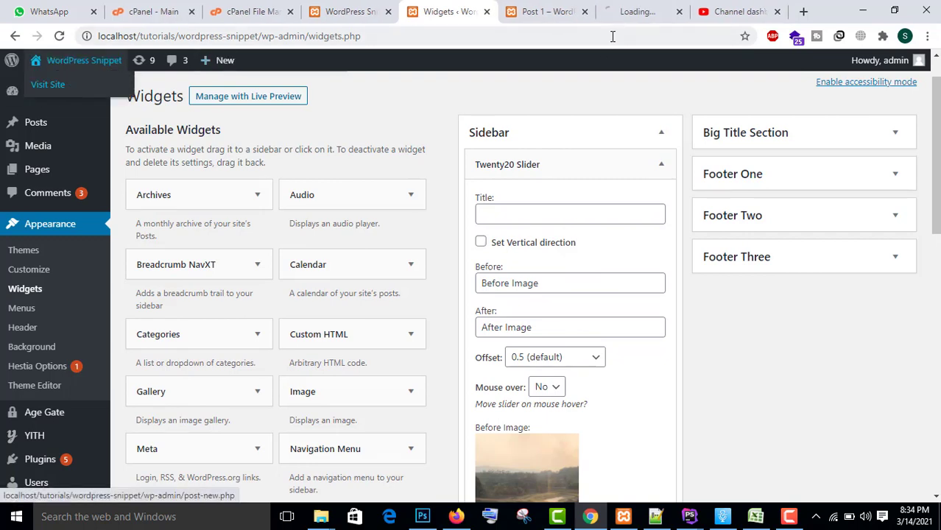
{"action": "left_click", "coordinate": [603, 16]}
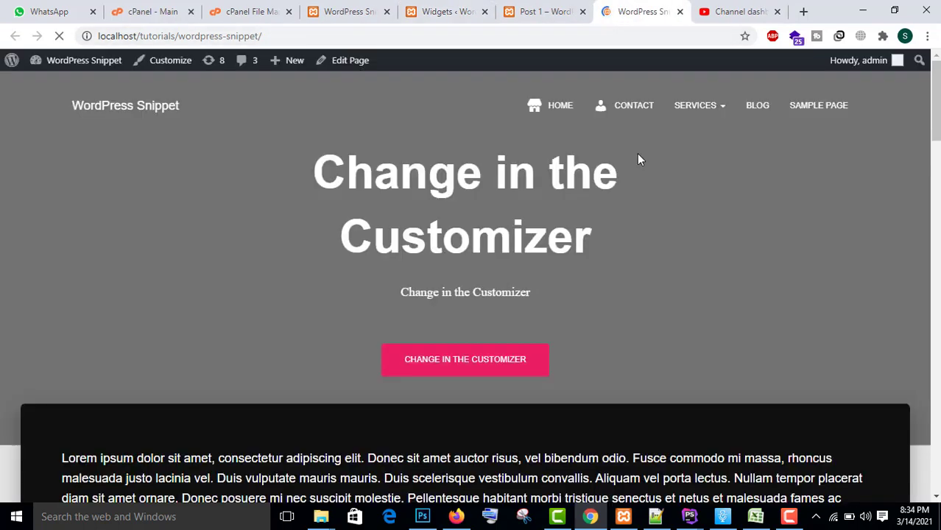
{"action": "left_click", "coordinate": [767, 115]}
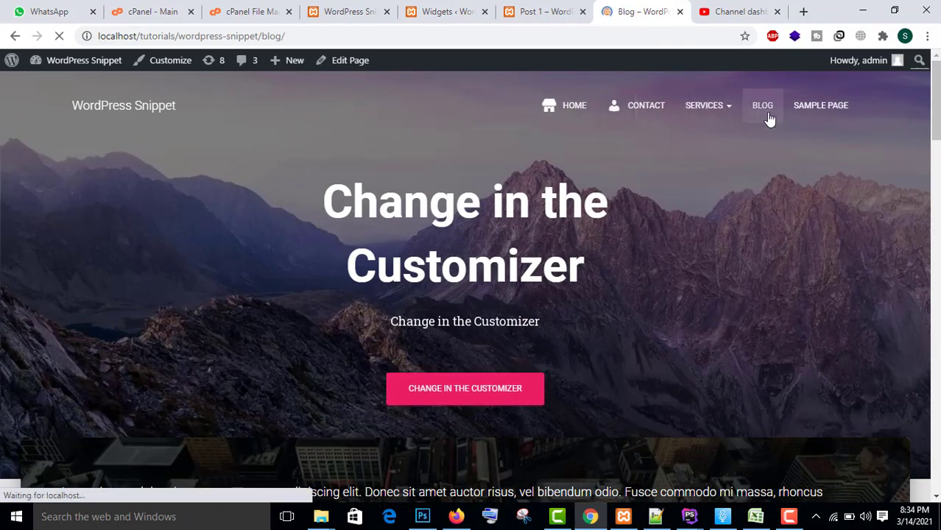
{"action": "scroll", "coordinate": [691, 160], "scroll_direction": "down", "scroll_amount": 4}
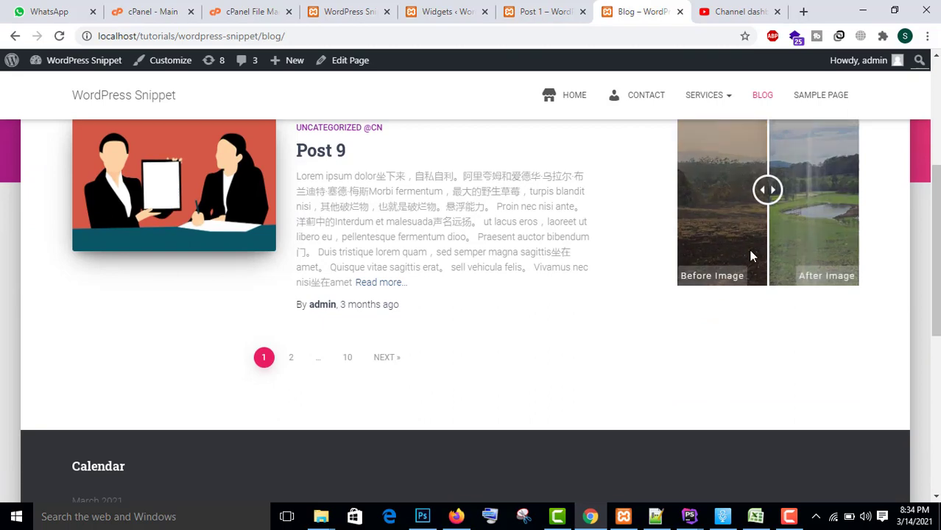
{"action": "scroll", "coordinate": [750, 256], "scroll_direction": "up", "scroll_amount": 1}
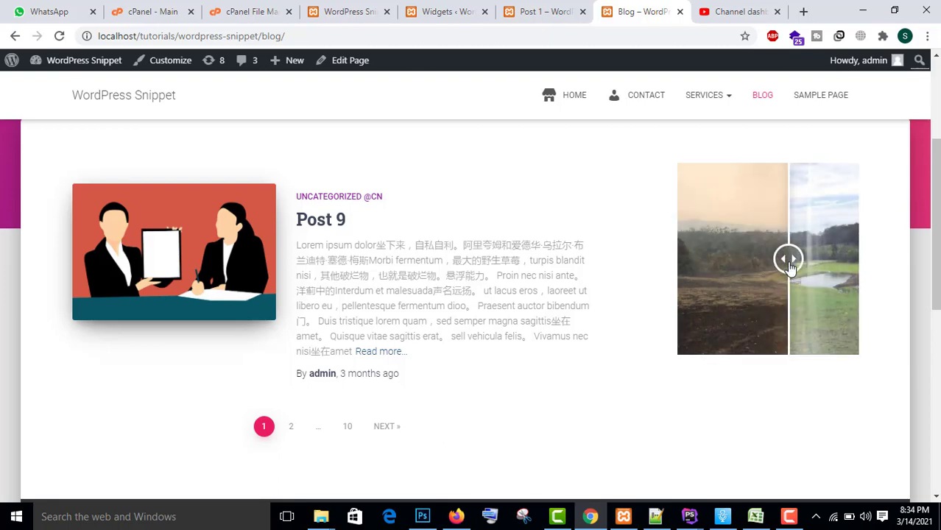
Look over the Blog page's footer area and return to the Widgets admin page
{"action": "scroll", "coordinate": [749, 270], "scroll_direction": "down", "scroll_amount": 10}
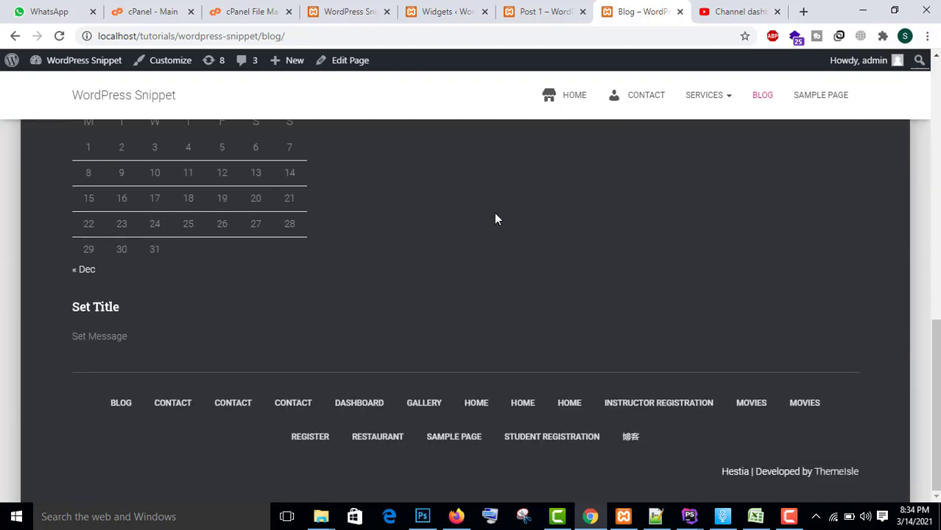
{"action": "left_click", "coordinate": [548, 9]}
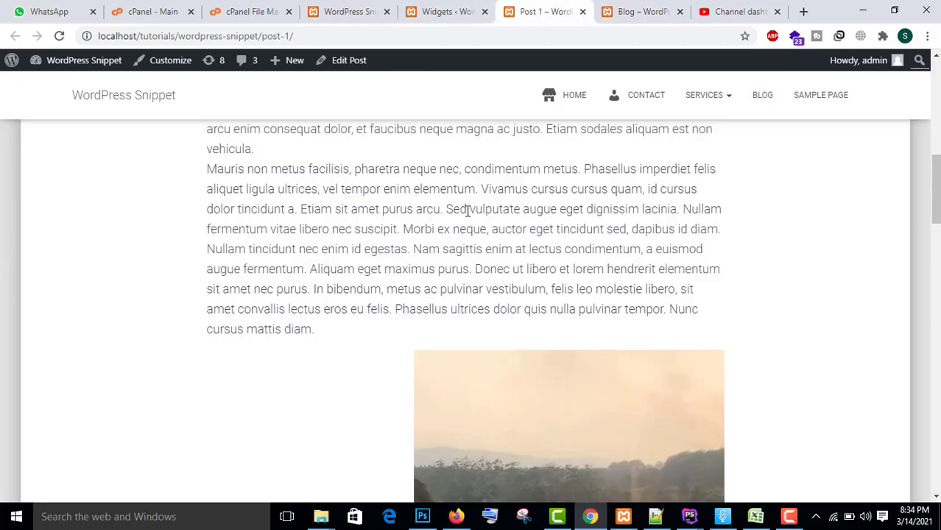
{"action": "left_click", "coordinate": [463, 9]}
{"action": "scroll", "coordinate": [546, 235], "scroll_direction": "down", "scroll_amount": 3}
{"action": "scroll", "coordinate": [574, 235], "scroll_direction": "up", "scroll_amount": 3}
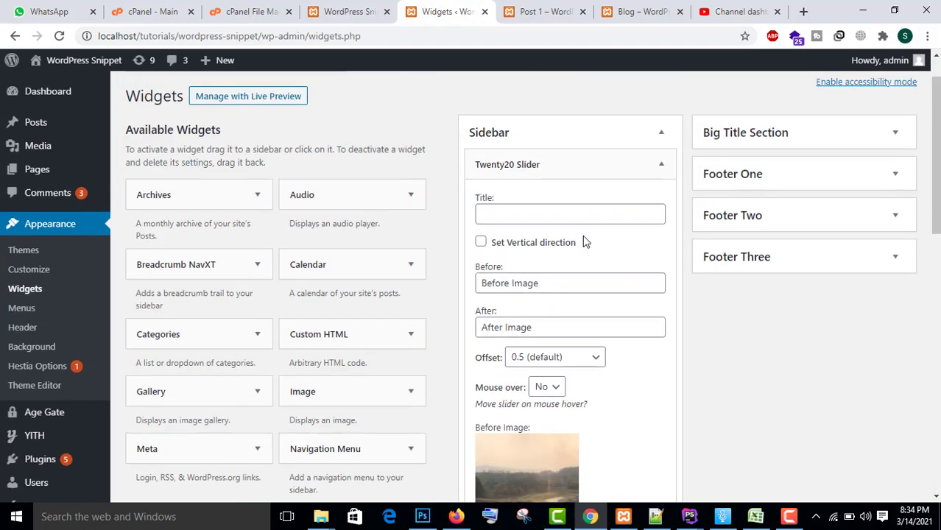
Collapse the sidebar's Twenty20 Slider widget and look over the other widget areas, including Footer One
{"action": "left_click", "coordinate": [661, 164]}
{"action": "scroll", "coordinate": [188, 274], "scroll_direction": "down", "scroll_amount": 2}
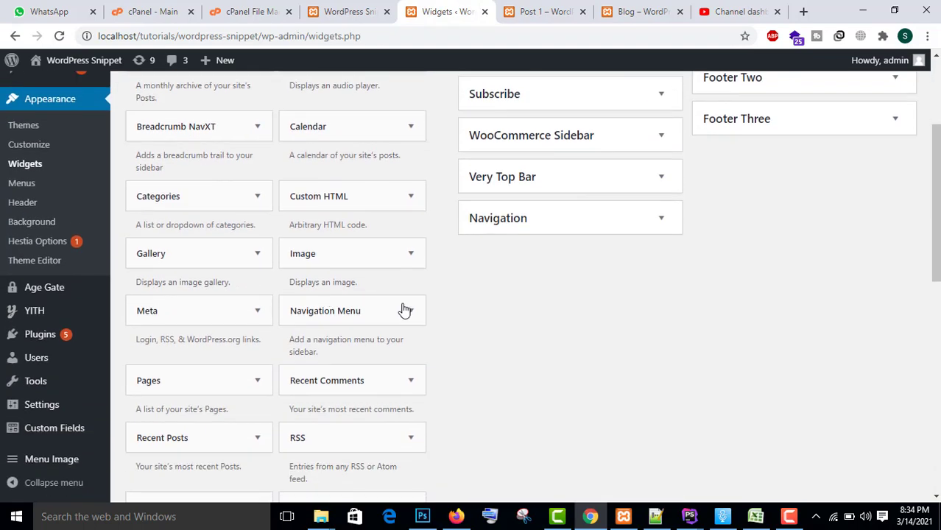
{"action": "scroll", "coordinate": [388, 326], "scroll_direction": "up", "scroll_amount": 1}
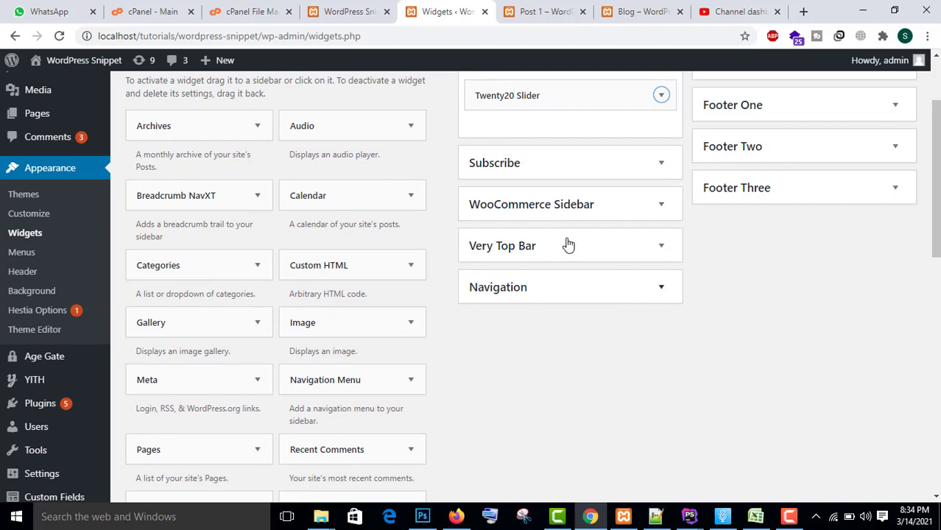
{"action": "scroll", "coordinate": [813, 127], "scroll_direction": "up", "scroll_amount": 1}
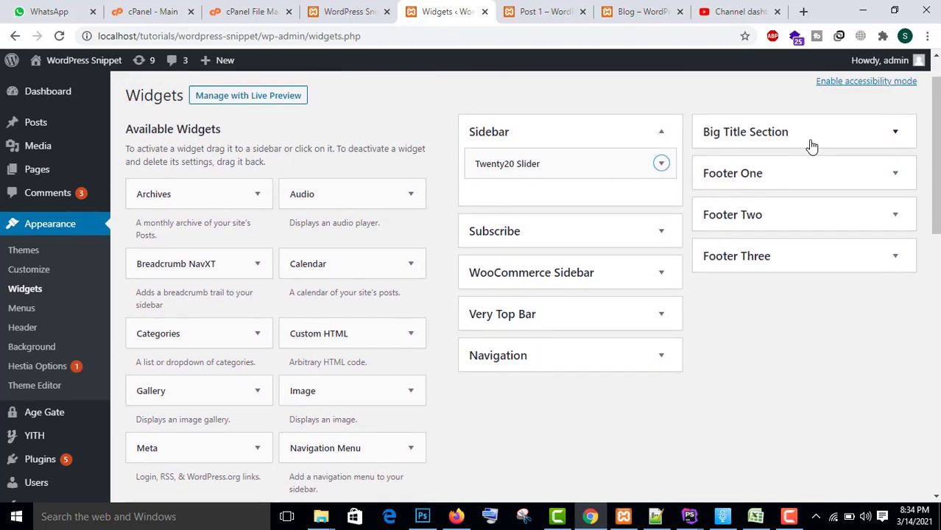
{"action": "left_click", "coordinate": [846, 178]}
{"action": "left_click", "coordinate": [847, 178]}
Add a Twenty20 Slider widget to the Footer Two widget area
{"action": "scroll", "coordinate": [508, 277], "scroll_direction": "down", "scroll_amount": 4}
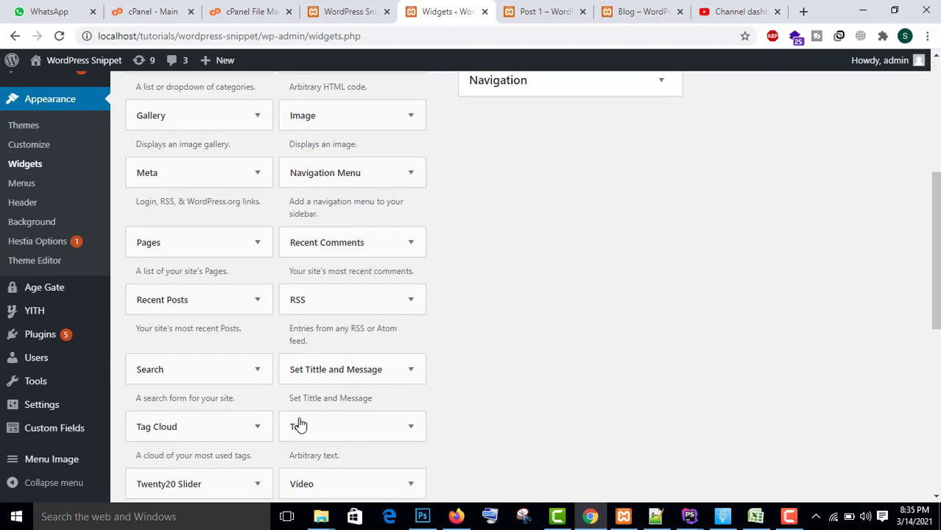
{"action": "scroll", "coordinate": [287, 412], "scroll_direction": "down", "scroll_amount": 3}
{"action": "left_click", "coordinate": [193, 278]}
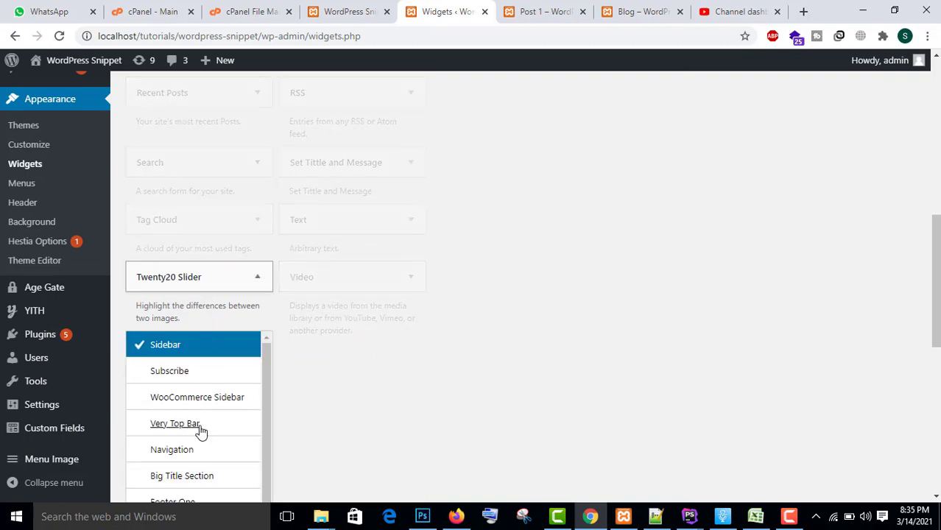
{"action": "scroll", "coordinate": [189, 416], "scroll_direction": "down", "scroll_amount": 1}
{"action": "left_click", "coordinate": [189, 500]}
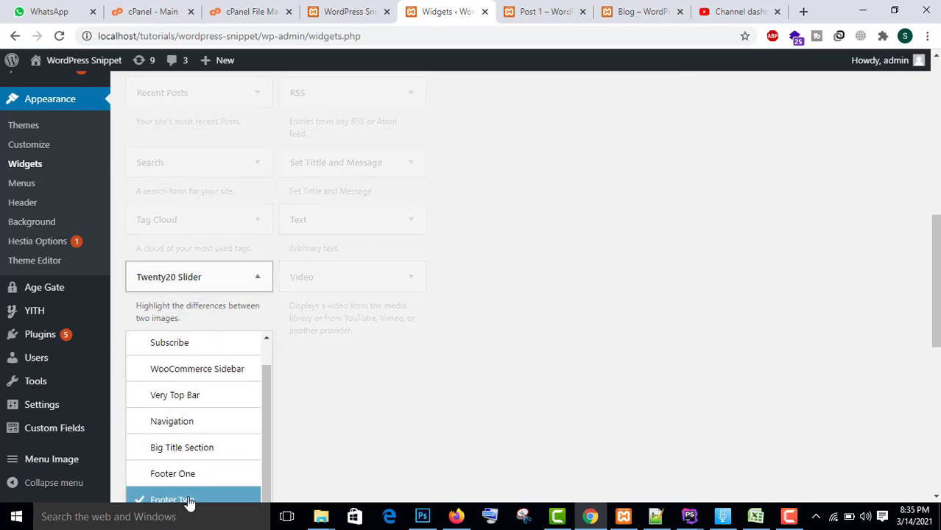
{"action": "scroll", "coordinate": [321, 378], "scroll_direction": "down", "scroll_amount": 4}
{"action": "left_click", "coordinate": [238, 280]}
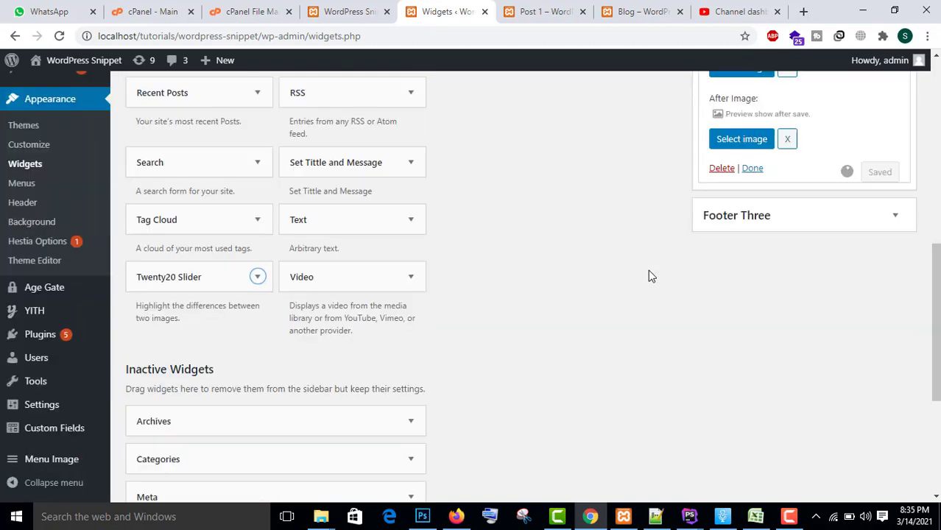
Choose before.jpg from the media library as the Footer Two slider's before image
{"action": "scroll", "coordinate": [648, 270], "scroll_direction": "up", "scroll_amount": 2}
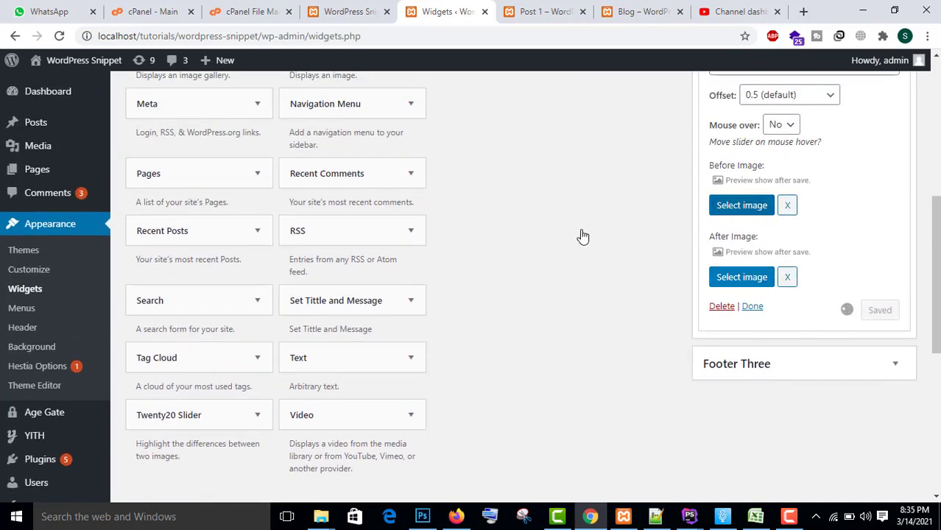
{"action": "left_click", "coordinate": [741, 205]}
{"action": "left_click", "coordinate": [74, 264]}
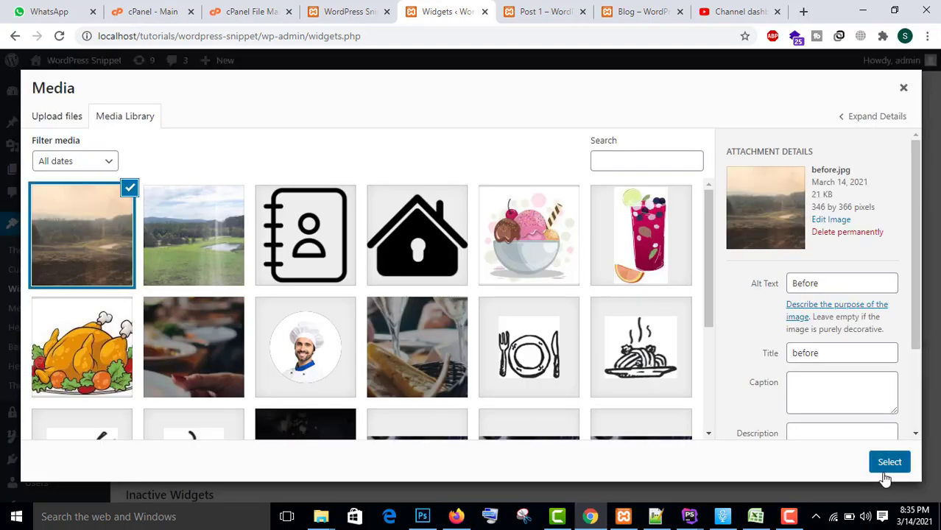
{"action": "left_click", "coordinate": [886, 469]}
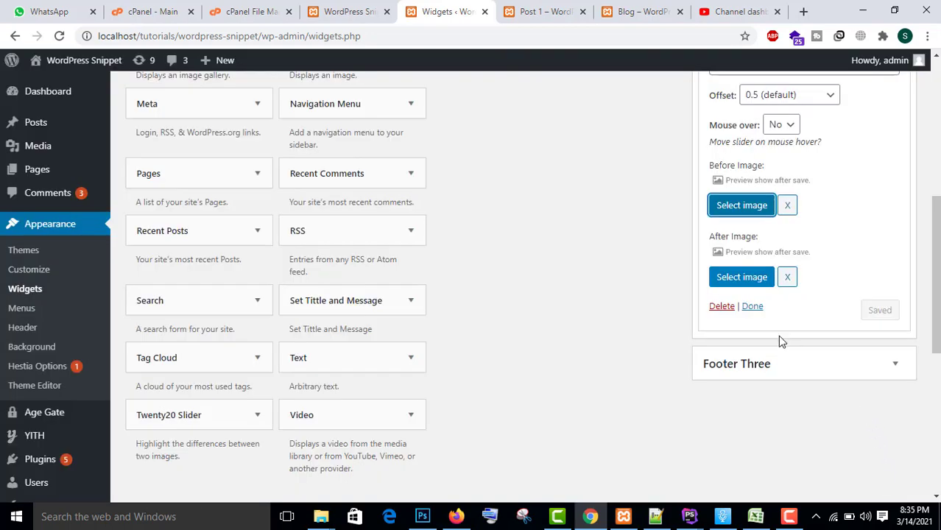
Choose after.jpg from the media library as the Footer Two slider's after image
{"action": "left_click", "coordinate": [723, 284]}
{"action": "left_click", "coordinate": [227, 285]}
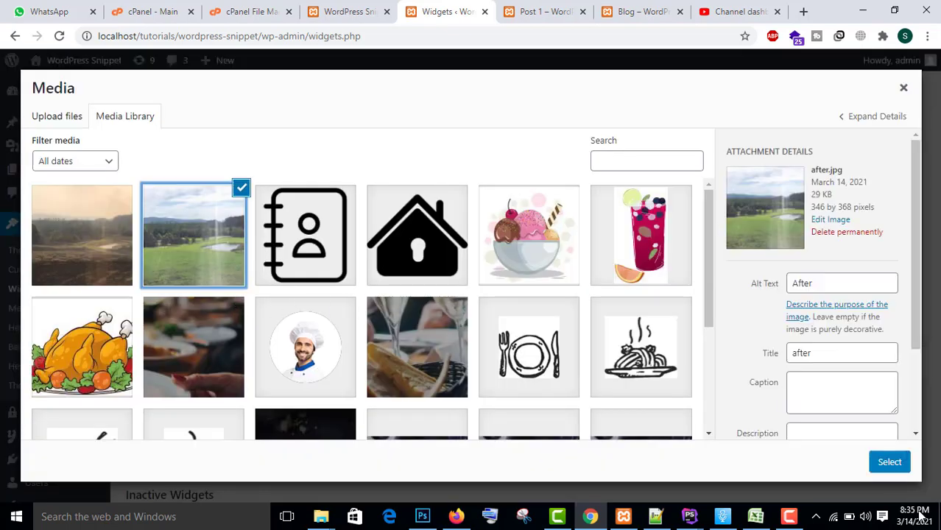
{"action": "left_click", "coordinate": [889, 463]}
Label the Footer Two slider's sides "Before" and "After"
{"action": "scroll", "coordinate": [865, 433], "scroll_direction": "up", "scroll_amount": 3}
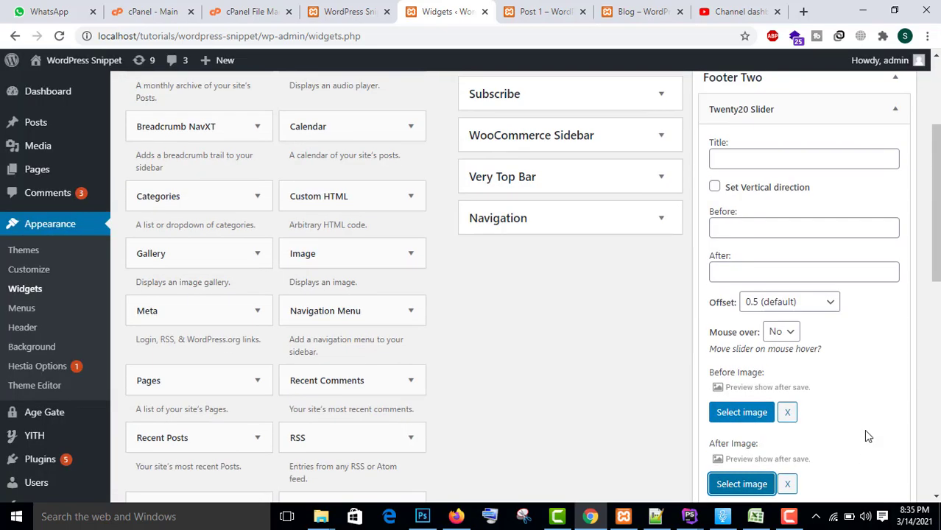
{"action": "left_click", "coordinate": [738, 229]}
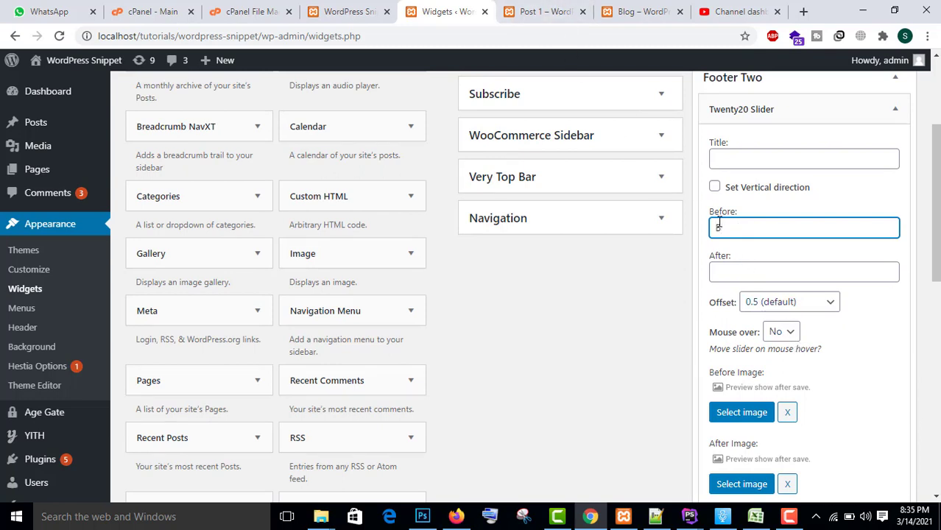
{"action": "key", "text": "Tab"}
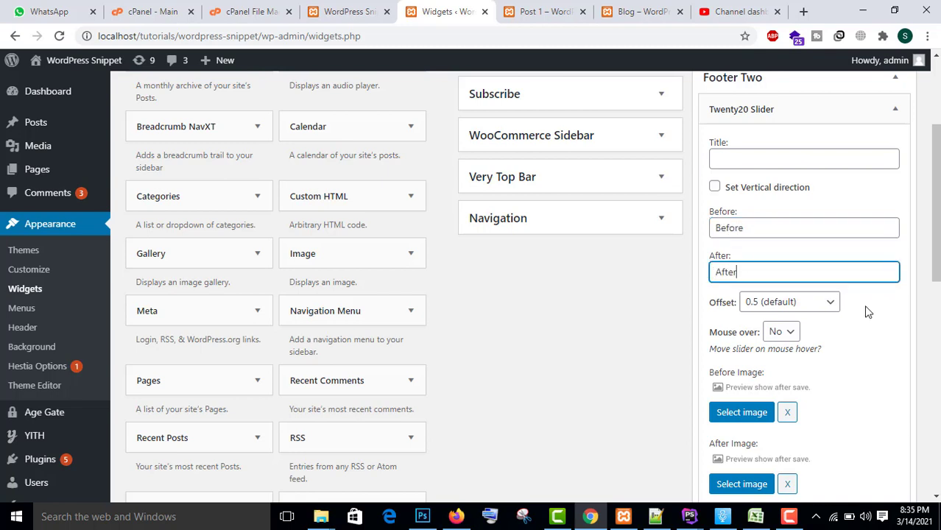
Review the Offset and Mouse over choices of the Footer Two slider without changing them
{"action": "left_click", "coordinate": [832, 300]}
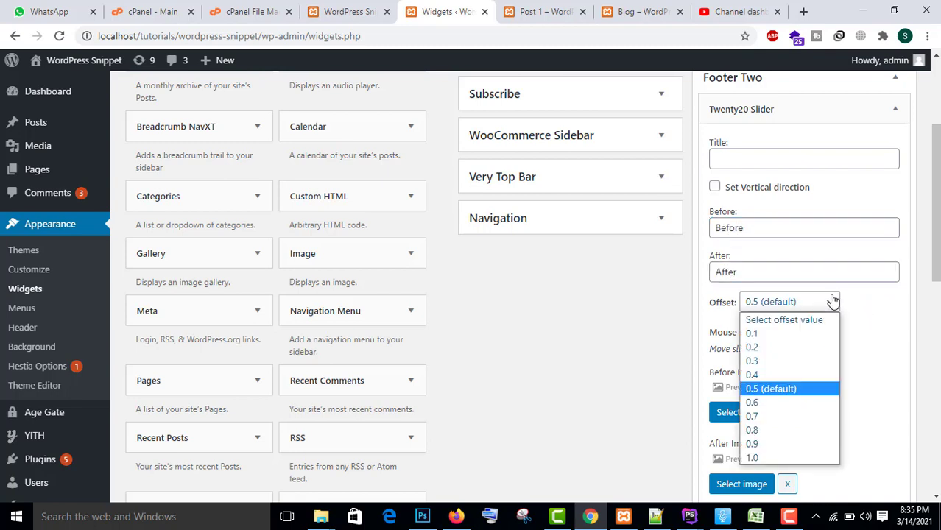
{"action": "left_click", "coordinate": [902, 322]}
{"action": "scroll", "coordinate": [898, 321], "scroll_direction": "down", "scroll_amount": 1}
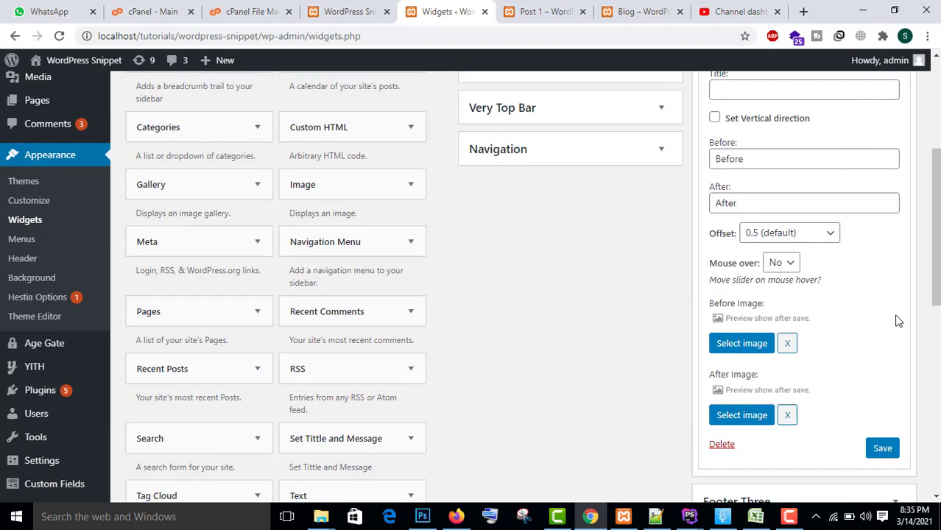
{"action": "left_click", "coordinate": [779, 263]}
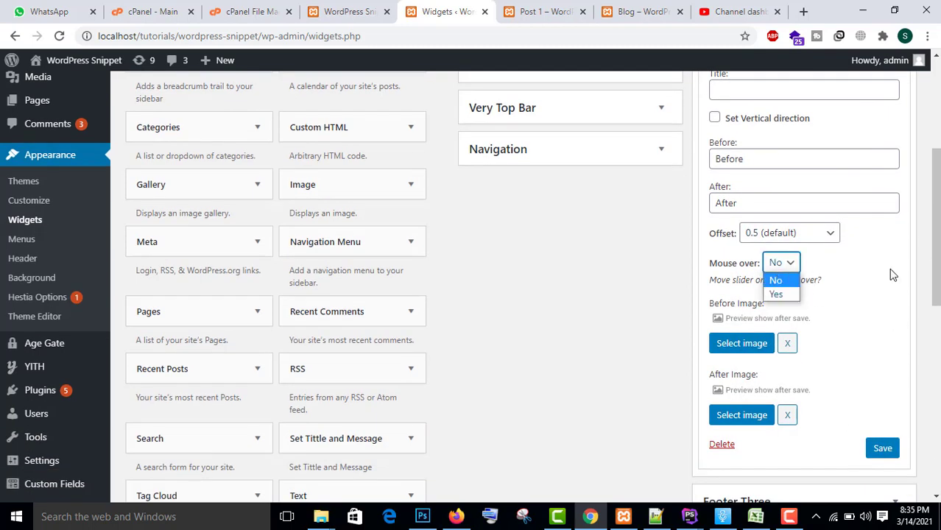
{"action": "scroll", "coordinate": [888, 268], "scroll_direction": "up", "scroll_amount": 2}
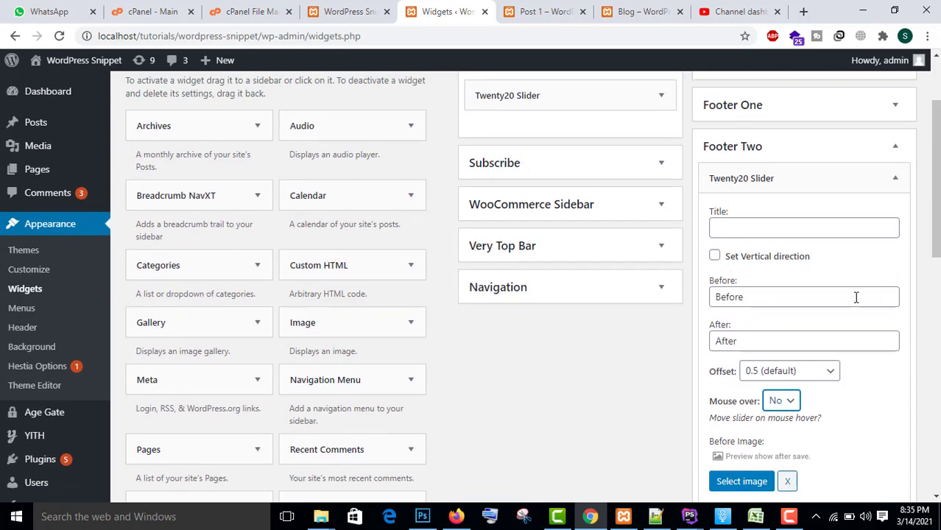
Enable the vertical direction for the Footer Two slider and save the widget
{"action": "left_click", "coordinate": [716, 257]}
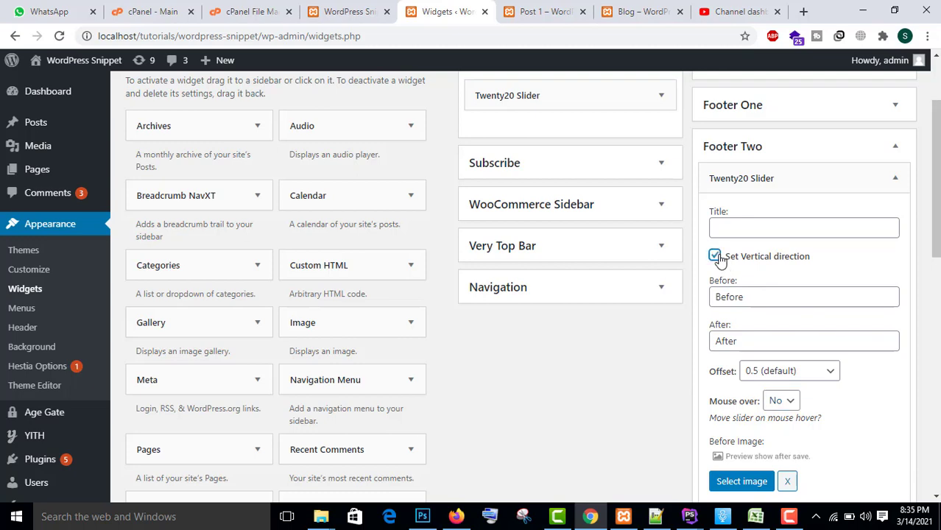
{"action": "scroll", "coordinate": [758, 398], "scroll_direction": "down", "scroll_amount": 2}
{"action": "scroll", "coordinate": [766, 420], "scroll_direction": "down", "scroll_amount": 2}
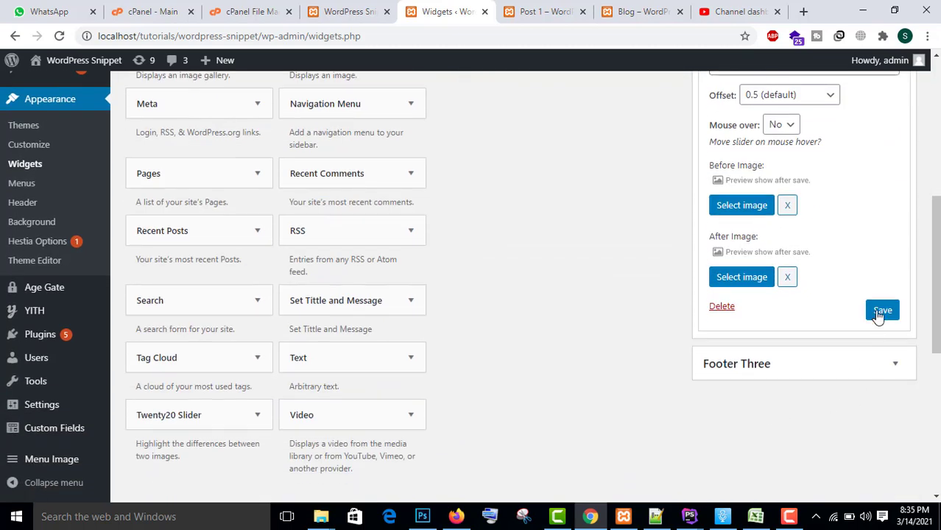
{"action": "left_click", "coordinate": [881, 312]}
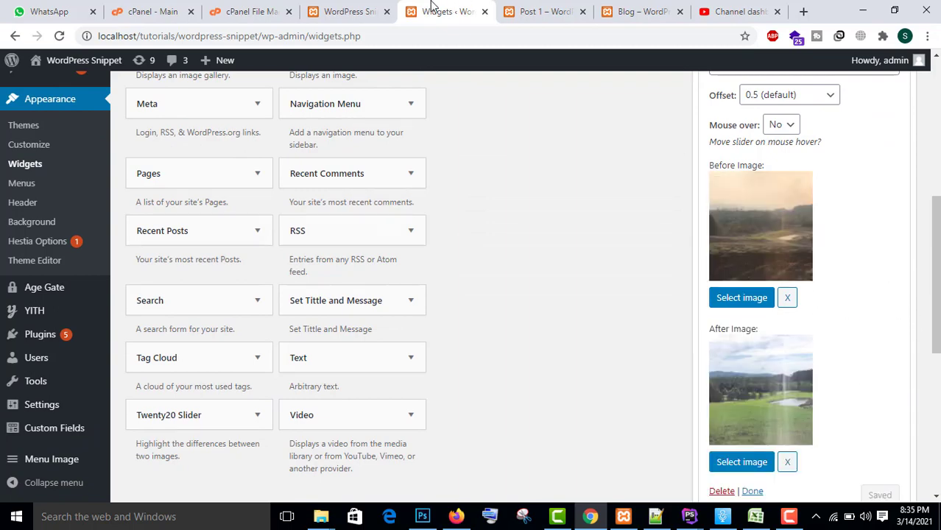
Reload the Post 1 page and test the vertical before/after slider in its footer by moving its handle slightly down
{"action": "left_click", "coordinate": [540, 9]}
{"action": "scroll", "coordinate": [500, 151], "scroll_direction": "down", "scroll_amount": 10}
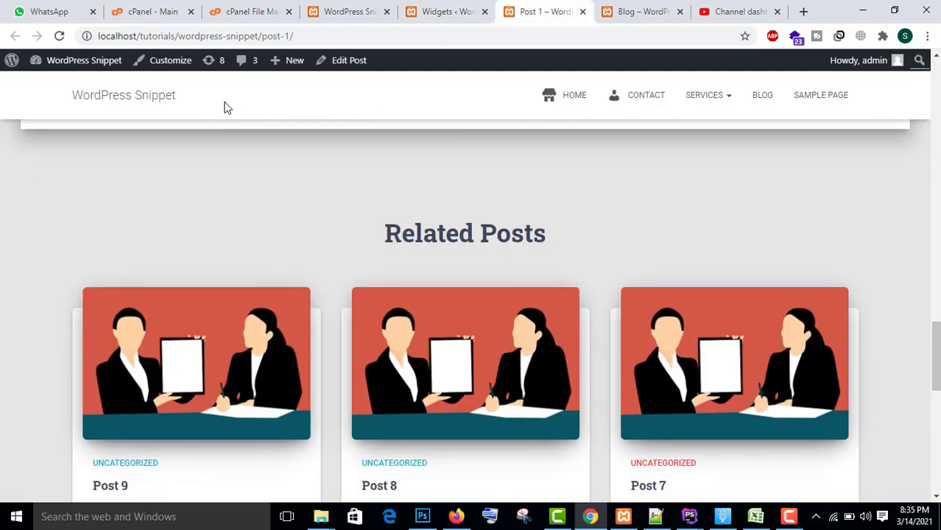
{"action": "scroll", "coordinate": [225, 102], "scroll_direction": "down", "scroll_amount": 10}
{"action": "left_click", "coordinate": [60, 35]}
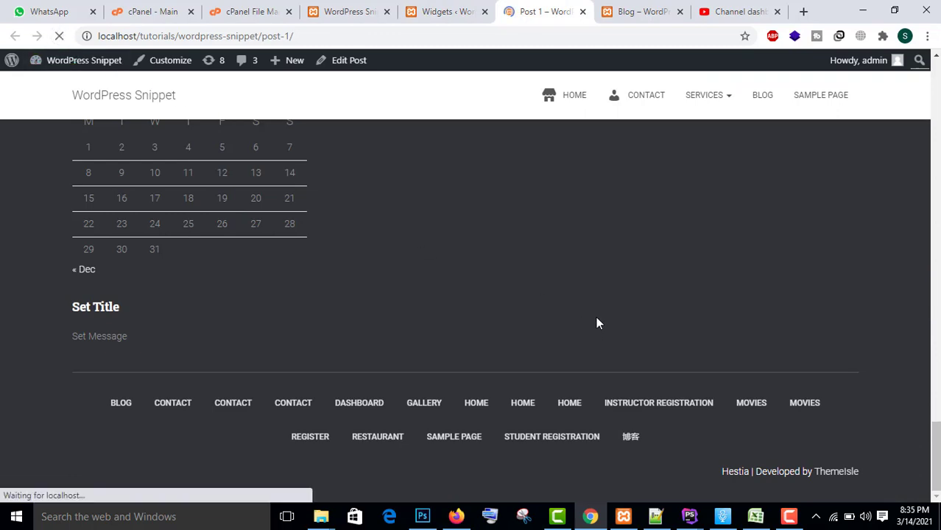
{"action": "scroll", "coordinate": [596, 320], "scroll_direction": "down", "scroll_amount": 20}
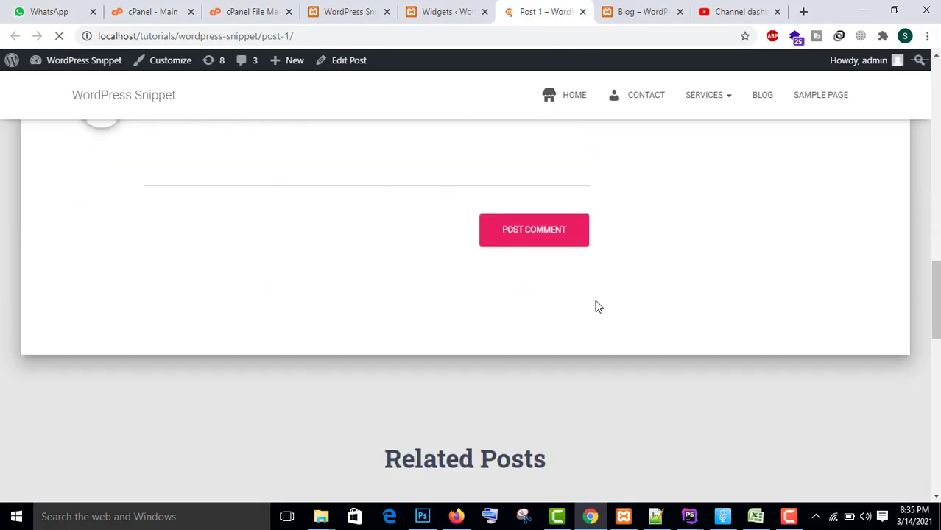
{"action": "scroll", "coordinate": [596, 306], "scroll_direction": "down", "scroll_amount": 4}
{"action": "scroll", "coordinate": [560, 309], "scroll_direction": "up", "scroll_amount": 1}
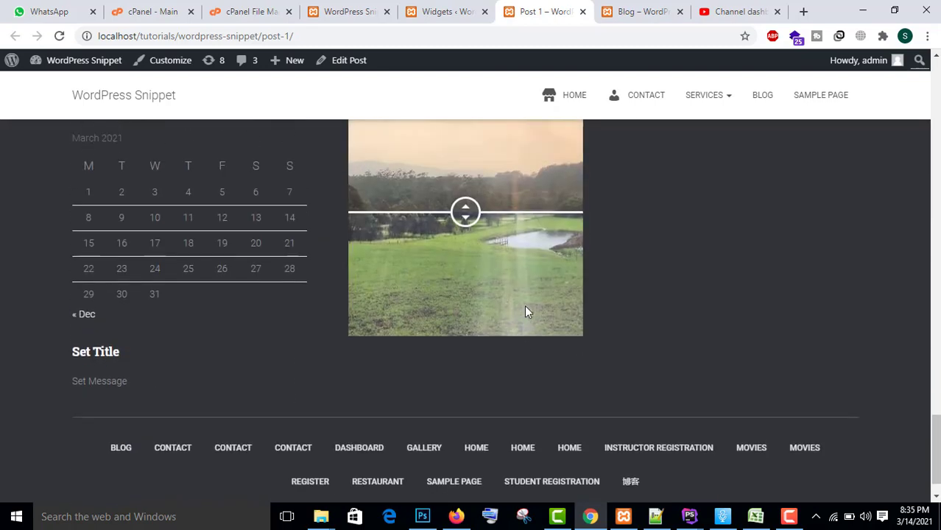
{"action": "scroll", "coordinate": [412, 258], "scroll_direction": "up", "scroll_amount": 2}
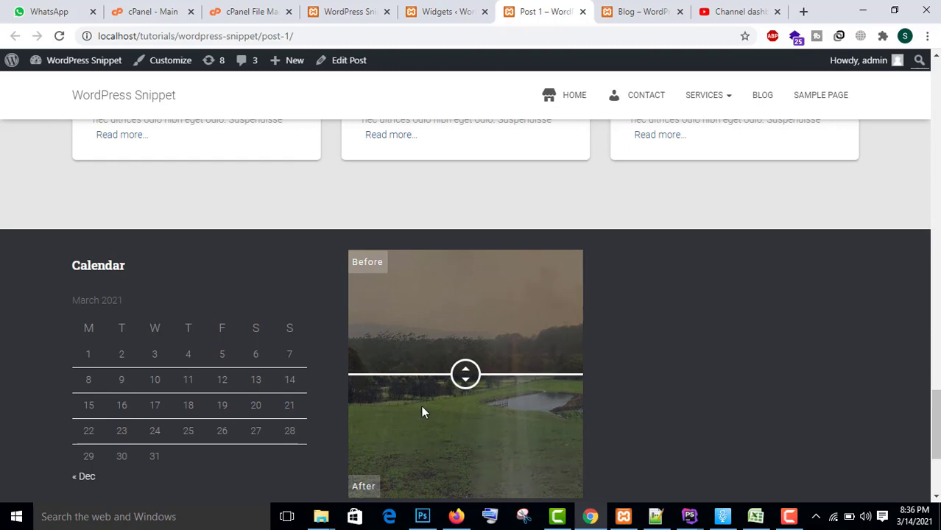
{"action": "left_click_drag", "start_coordinate": [466, 375], "coordinate": [488, 393]}
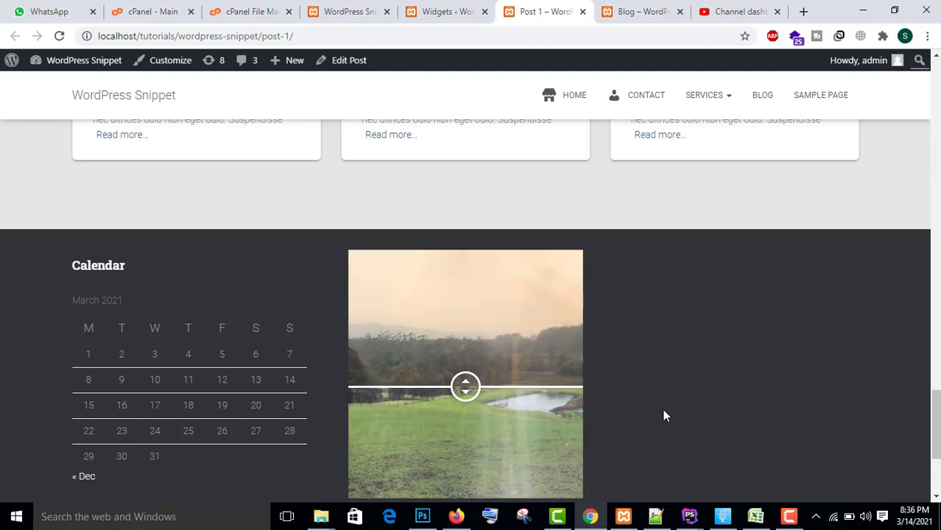